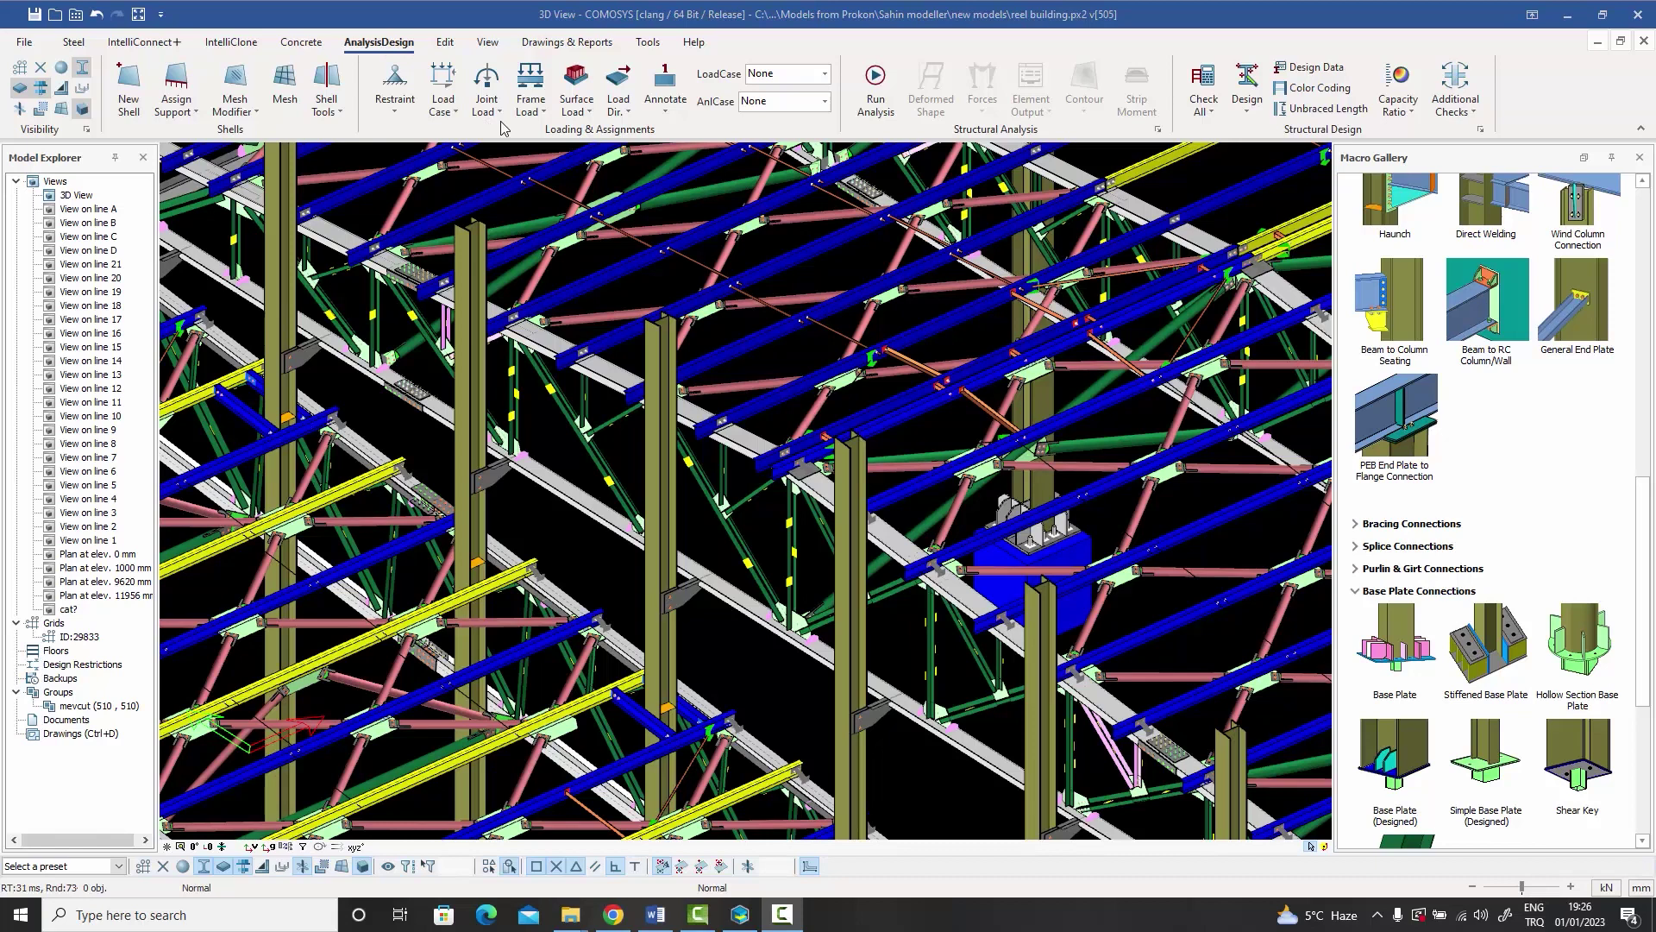
Create a new load case named EQX and set its load type to Quake Load.
left_click(455, 114)
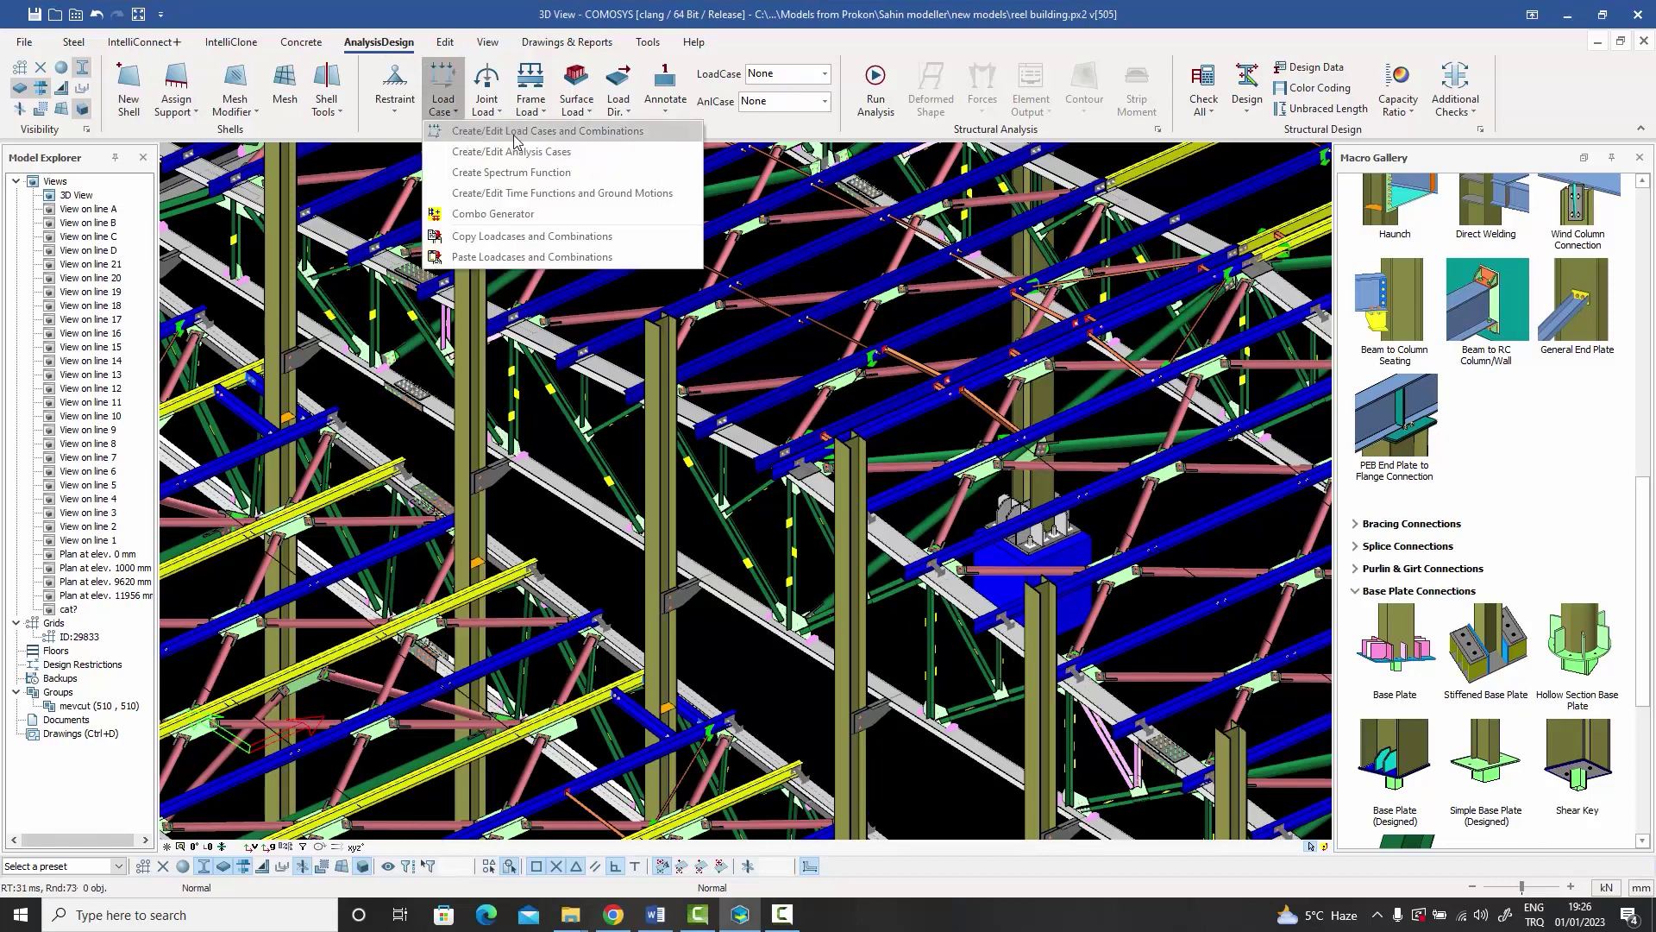
left_click(515, 134)
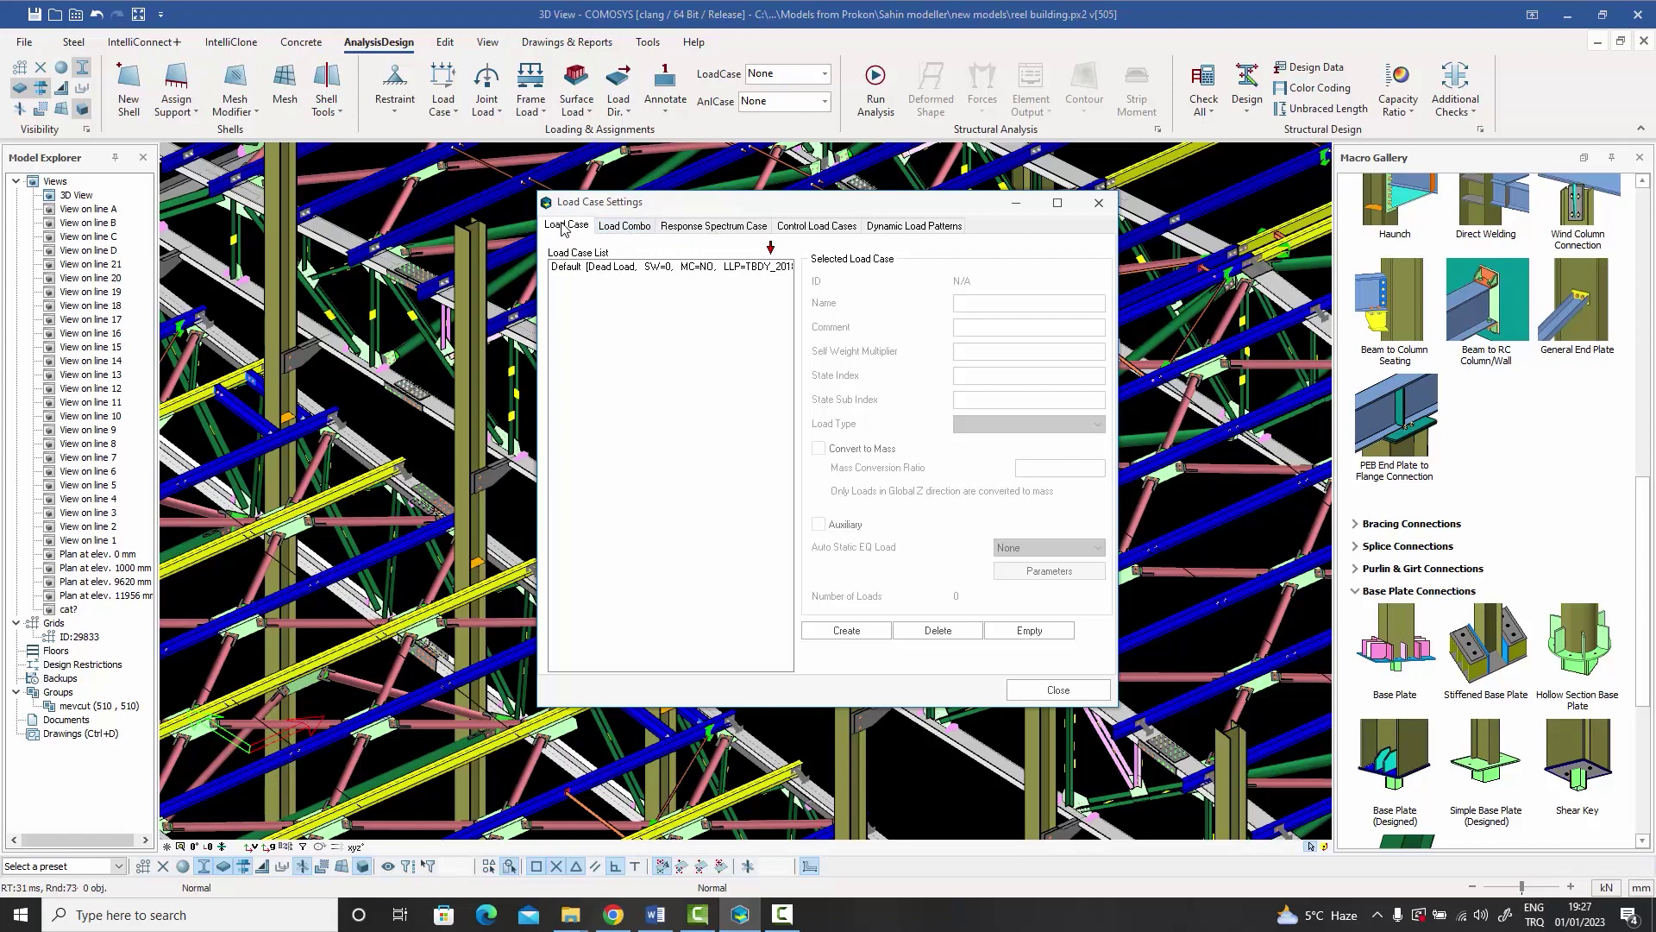
left_click(646, 268)
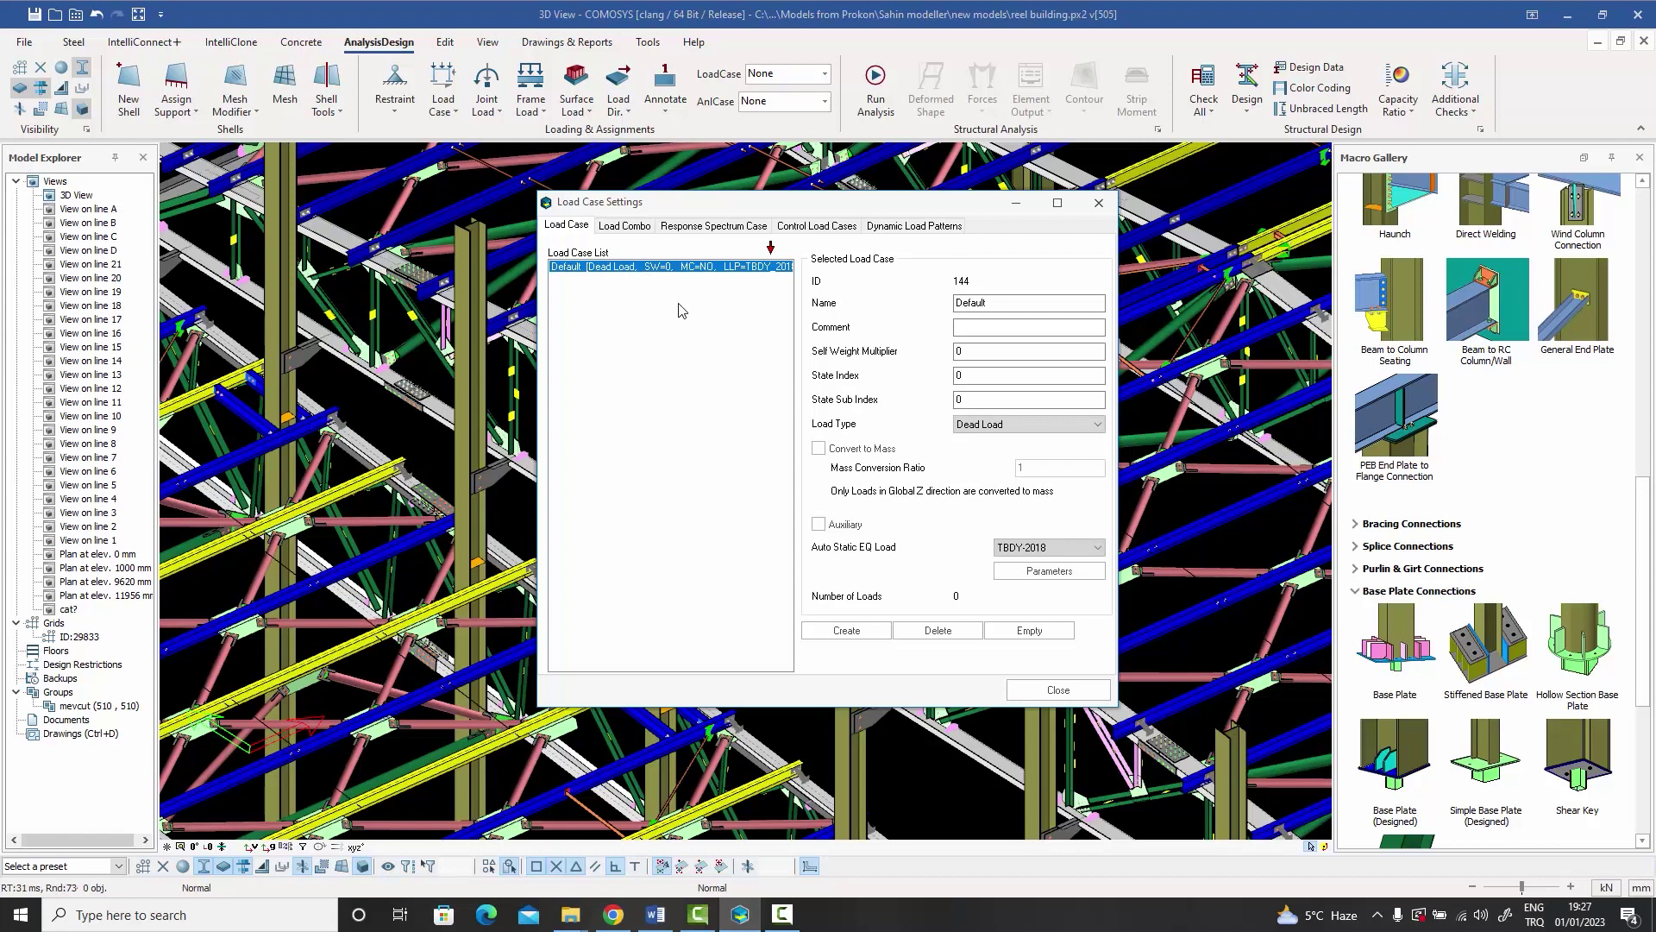
left_click(846, 631)
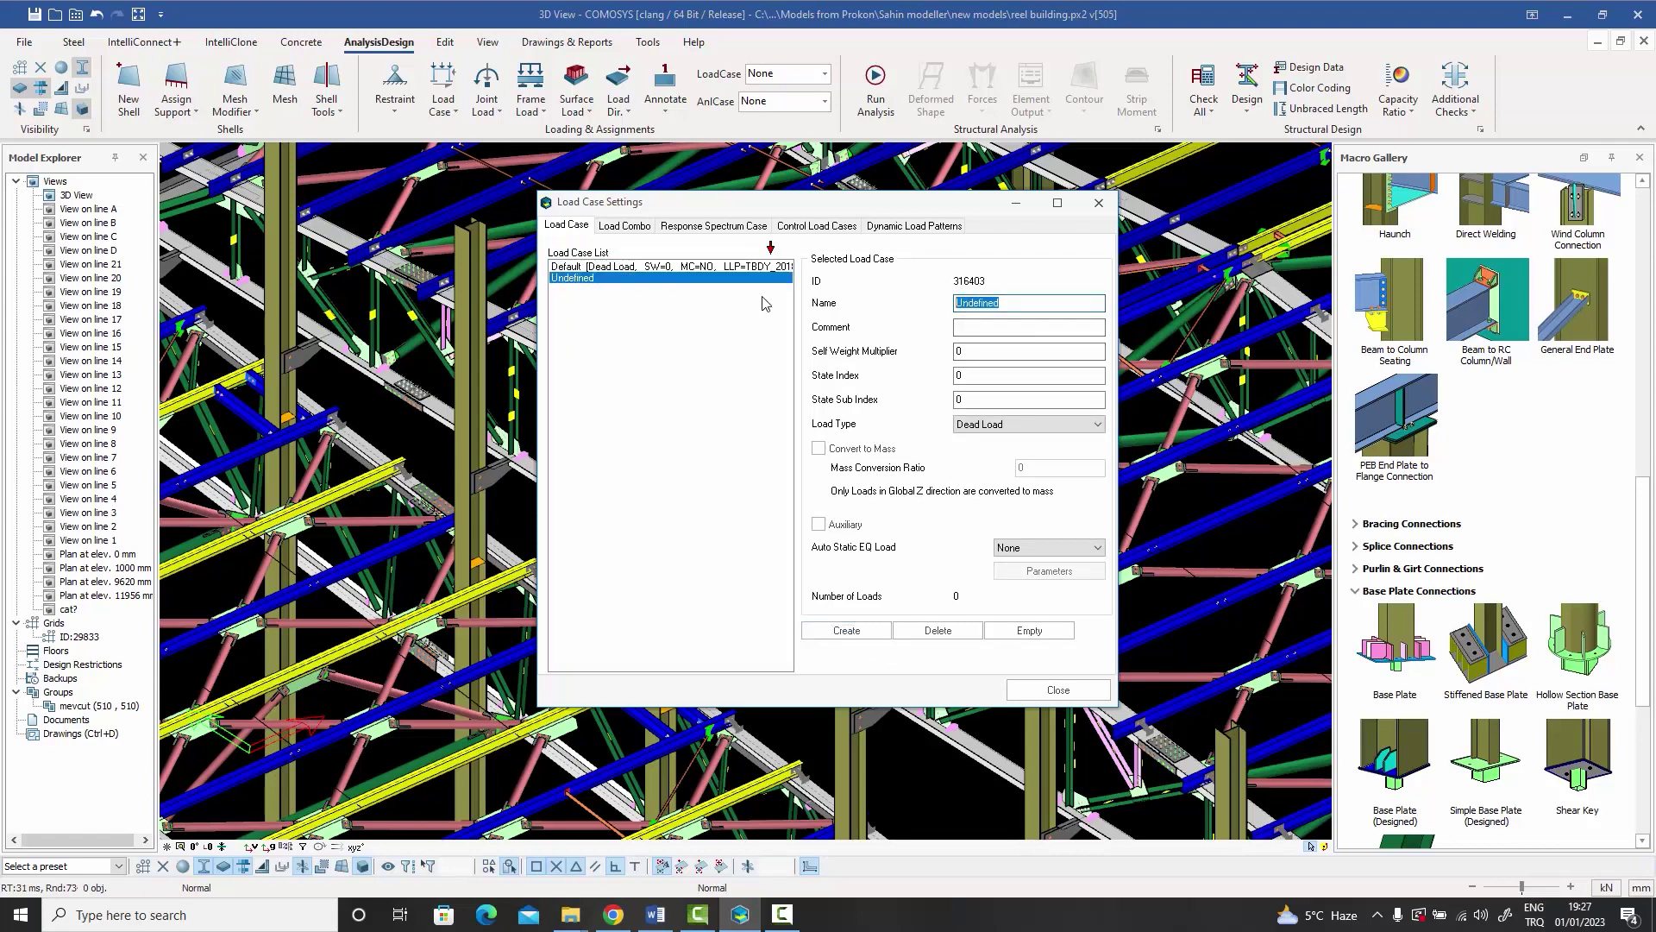
type("EQX")
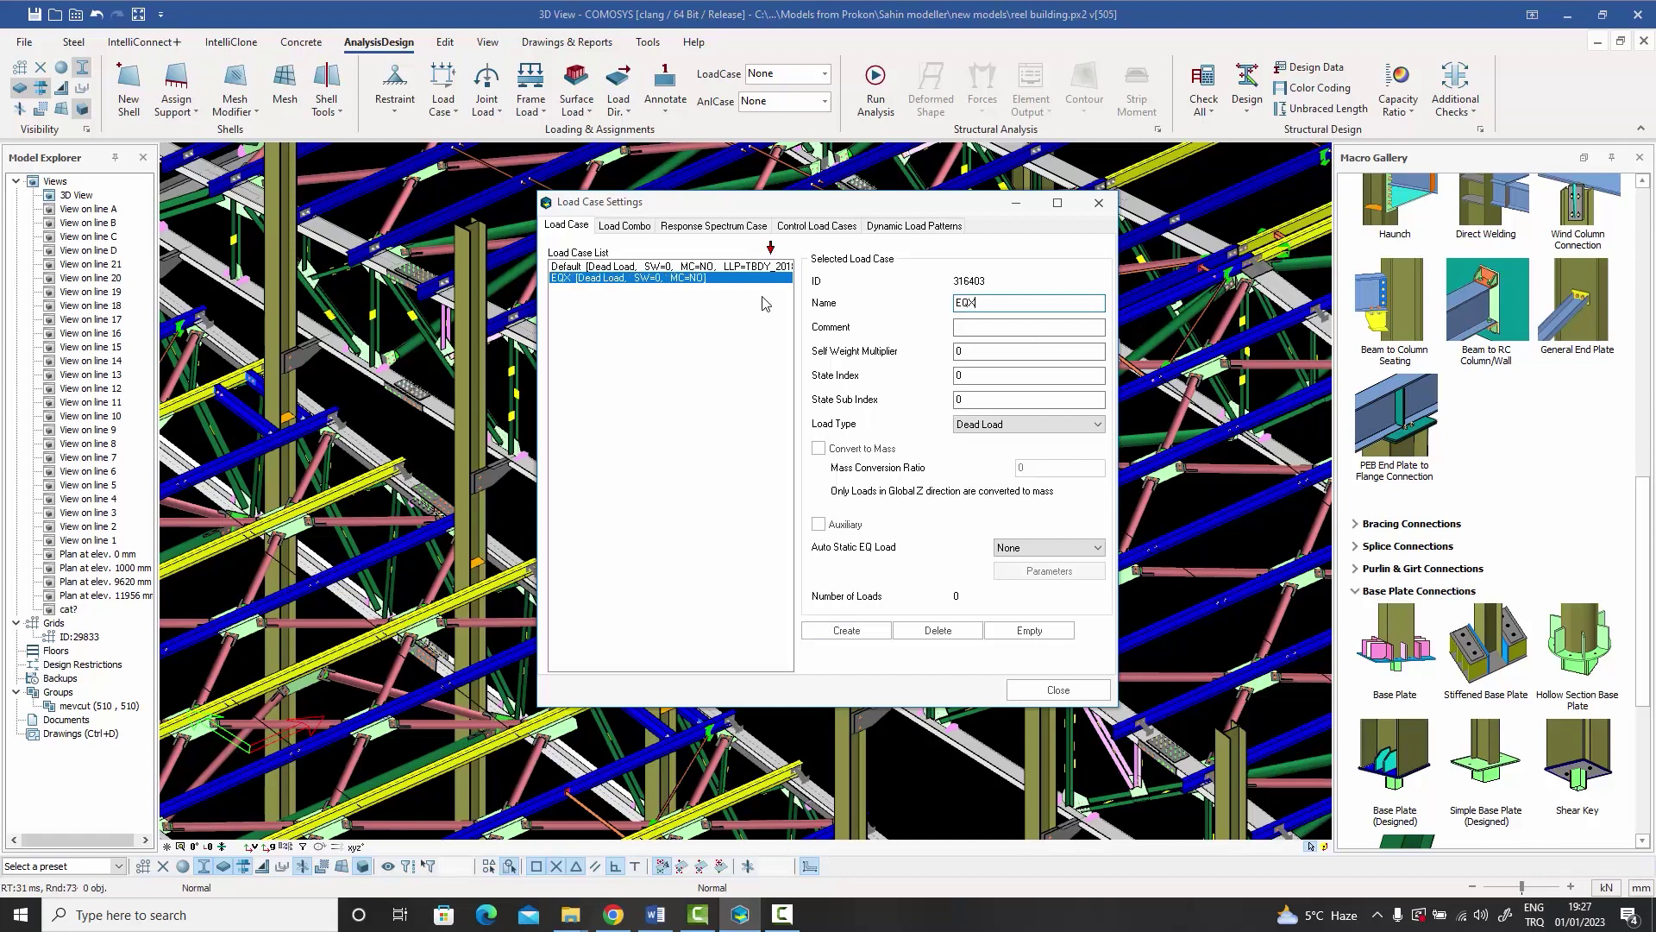
left_click(999, 427)
left_click(998, 484)
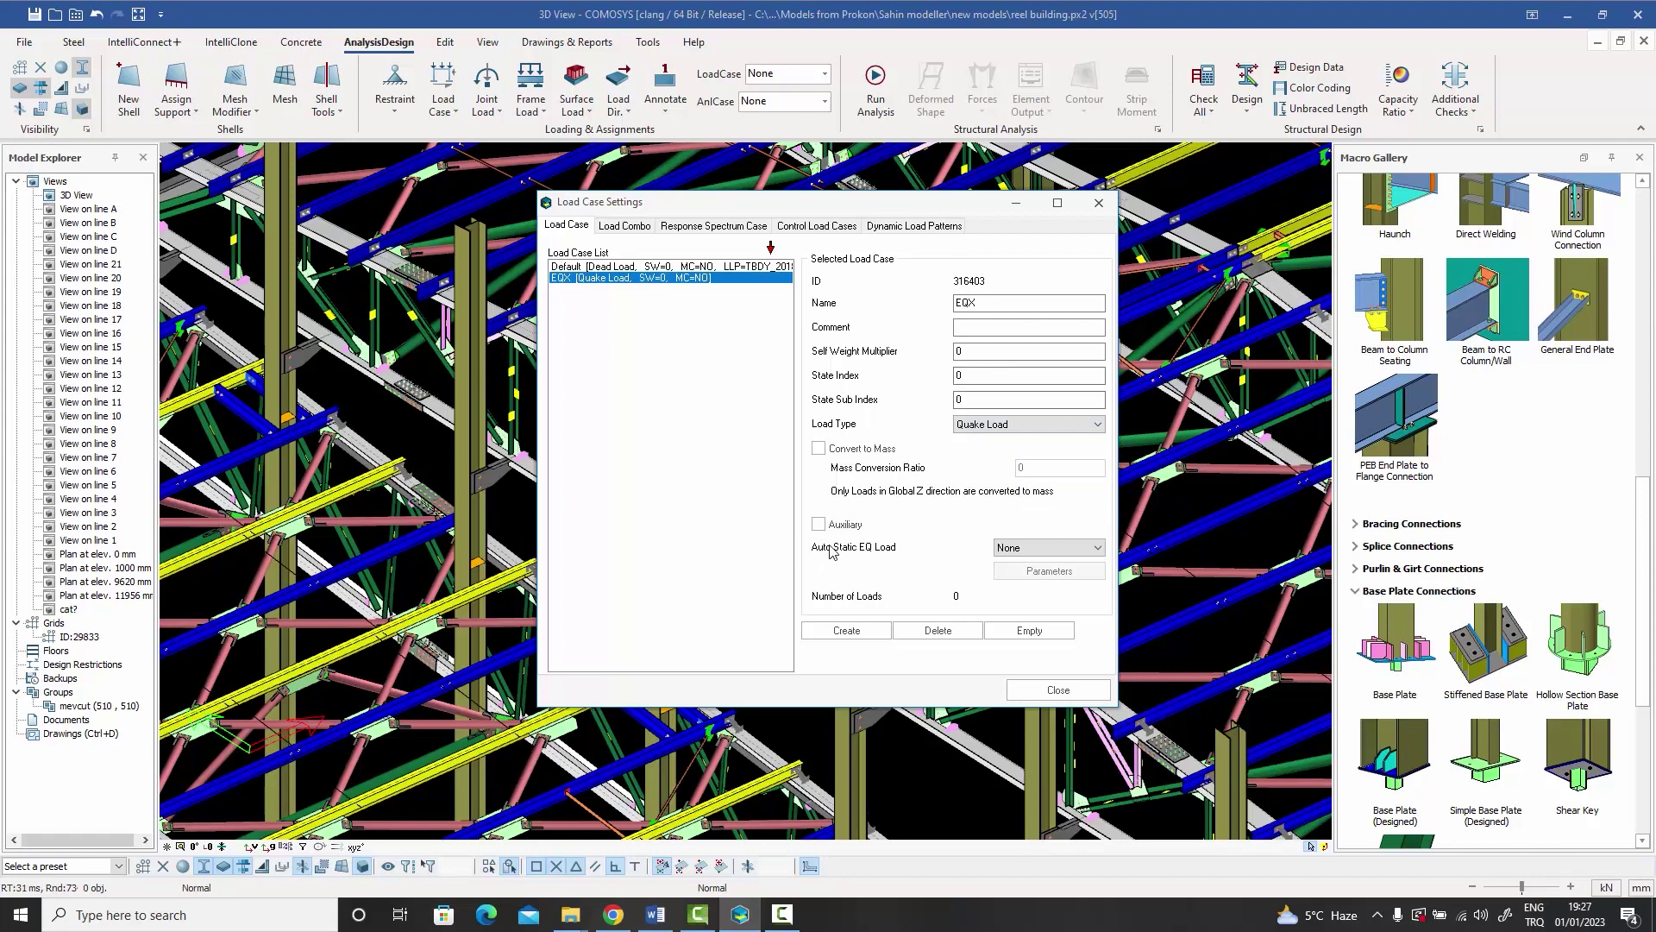
Assign TBDY-2018 as EQX's automatic static earthquake load, review its period method and soil class options, and accept the parameters.
left_click(1072, 555)
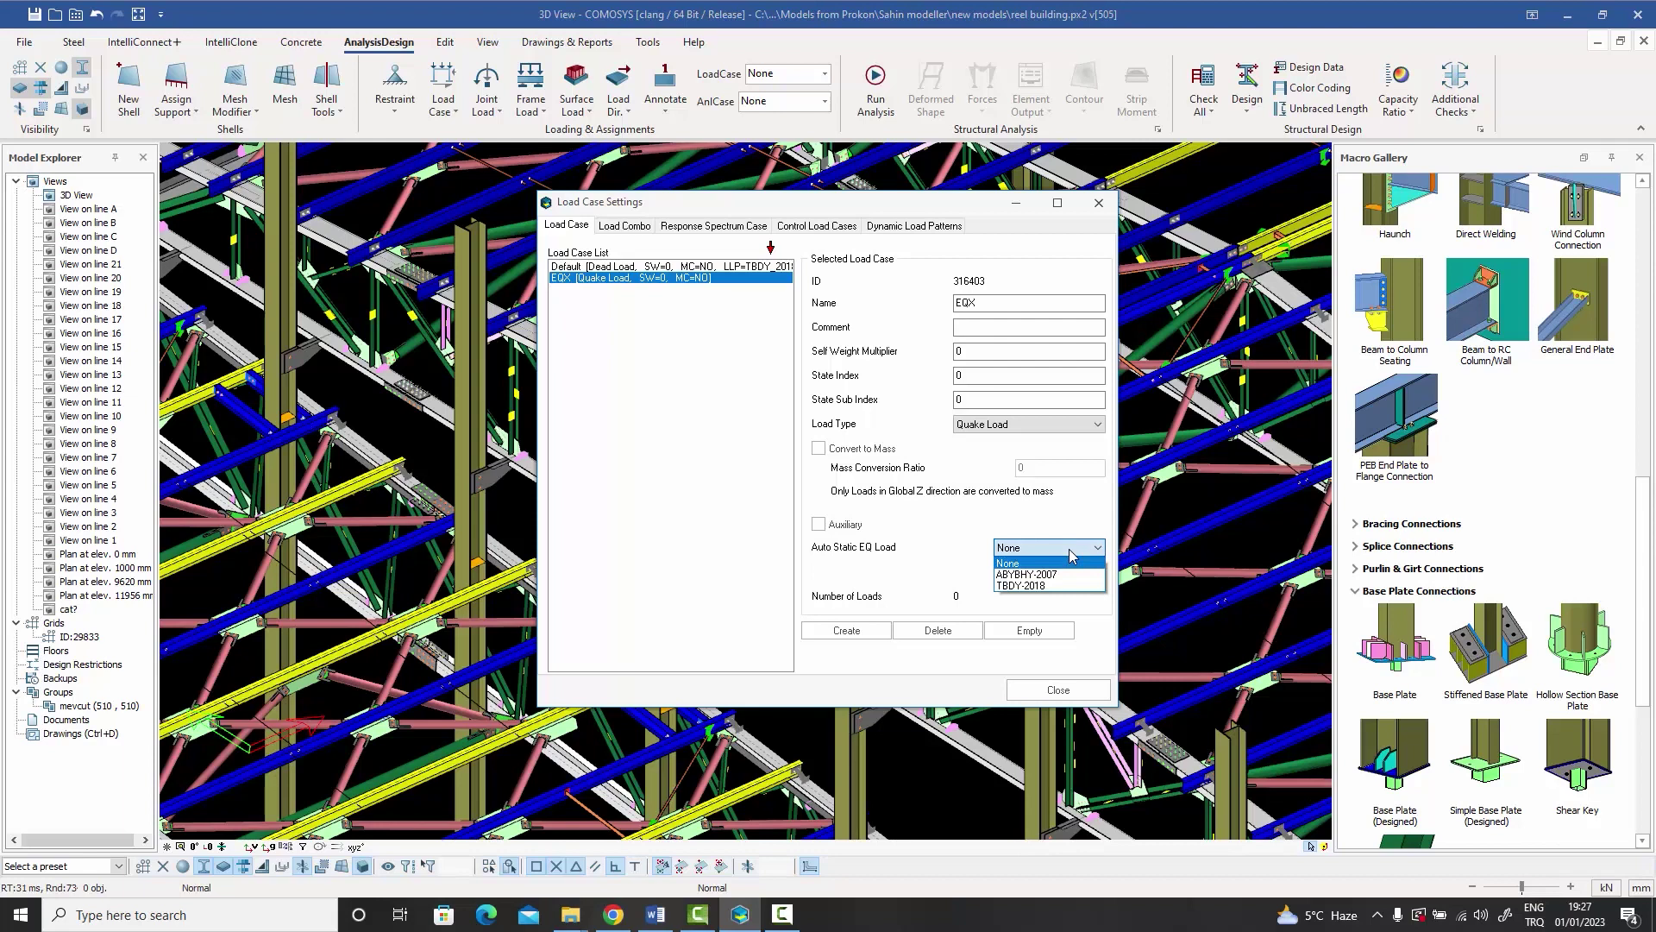
left_click(1032, 586)
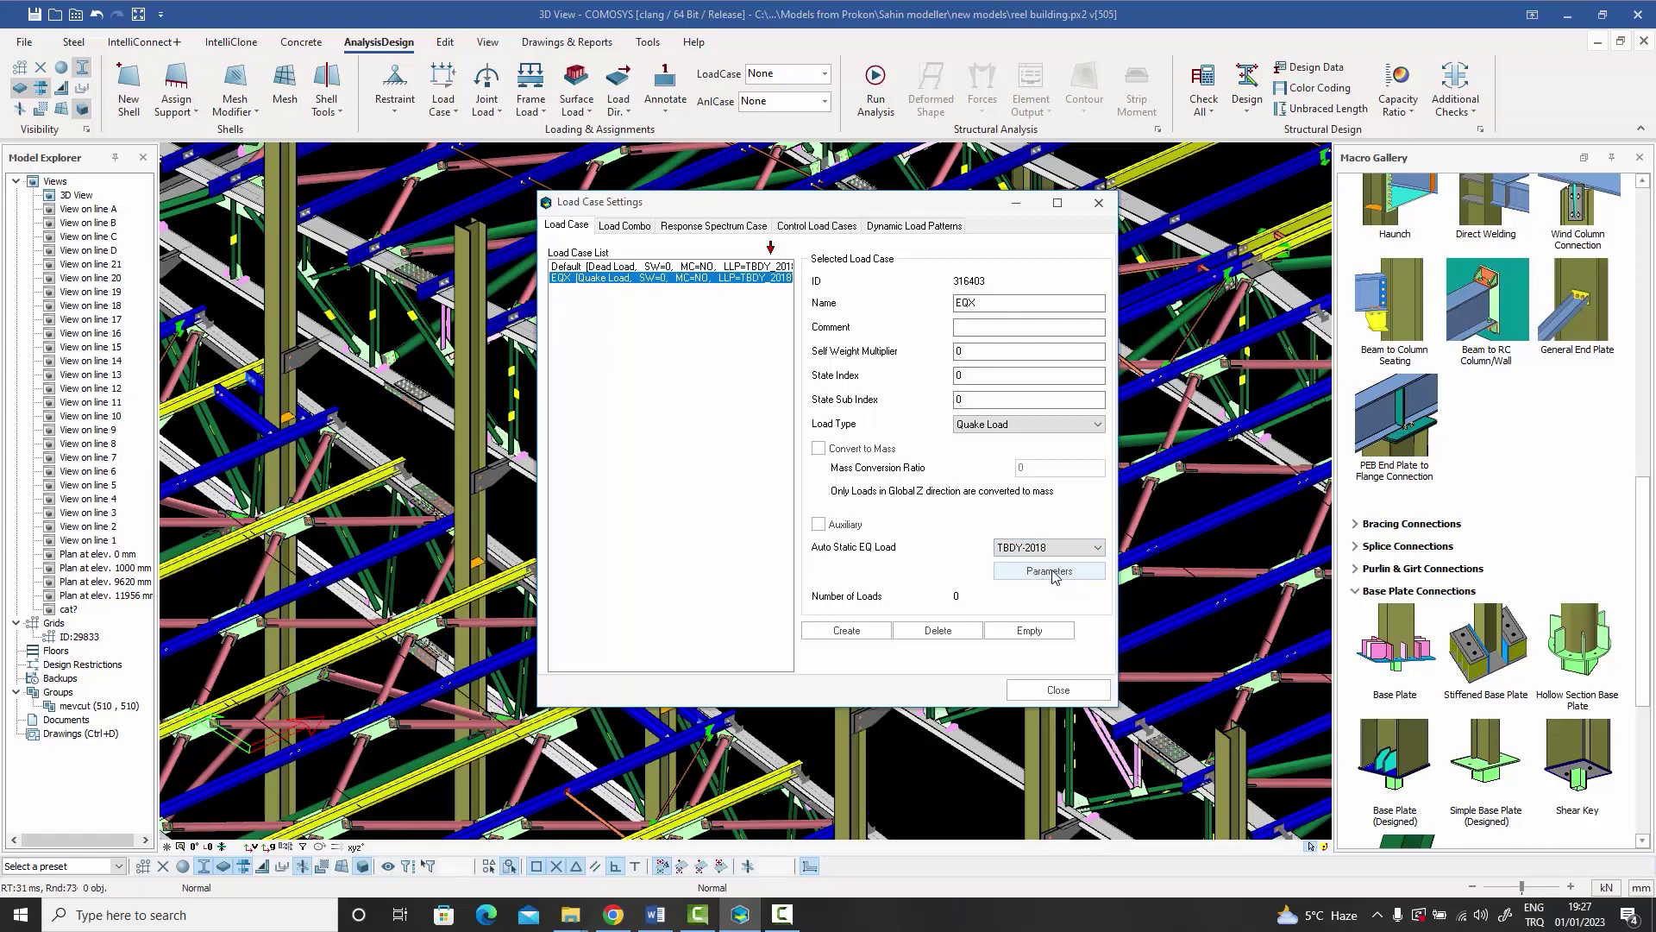
left_click(1053, 574)
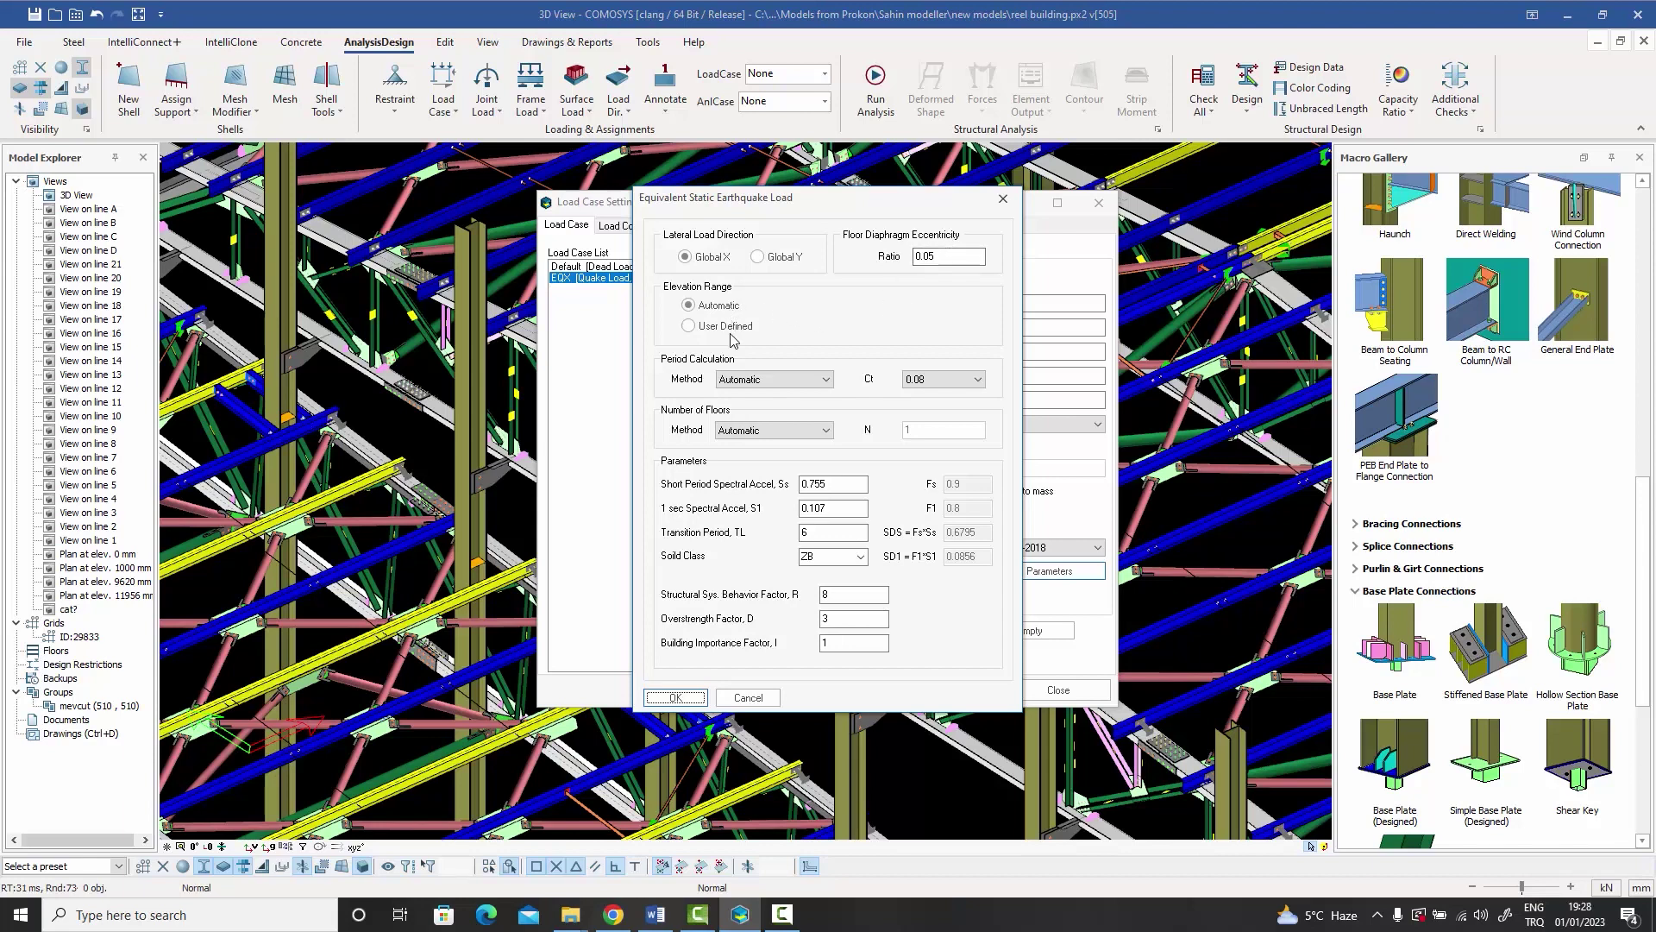
left_click(777, 383)
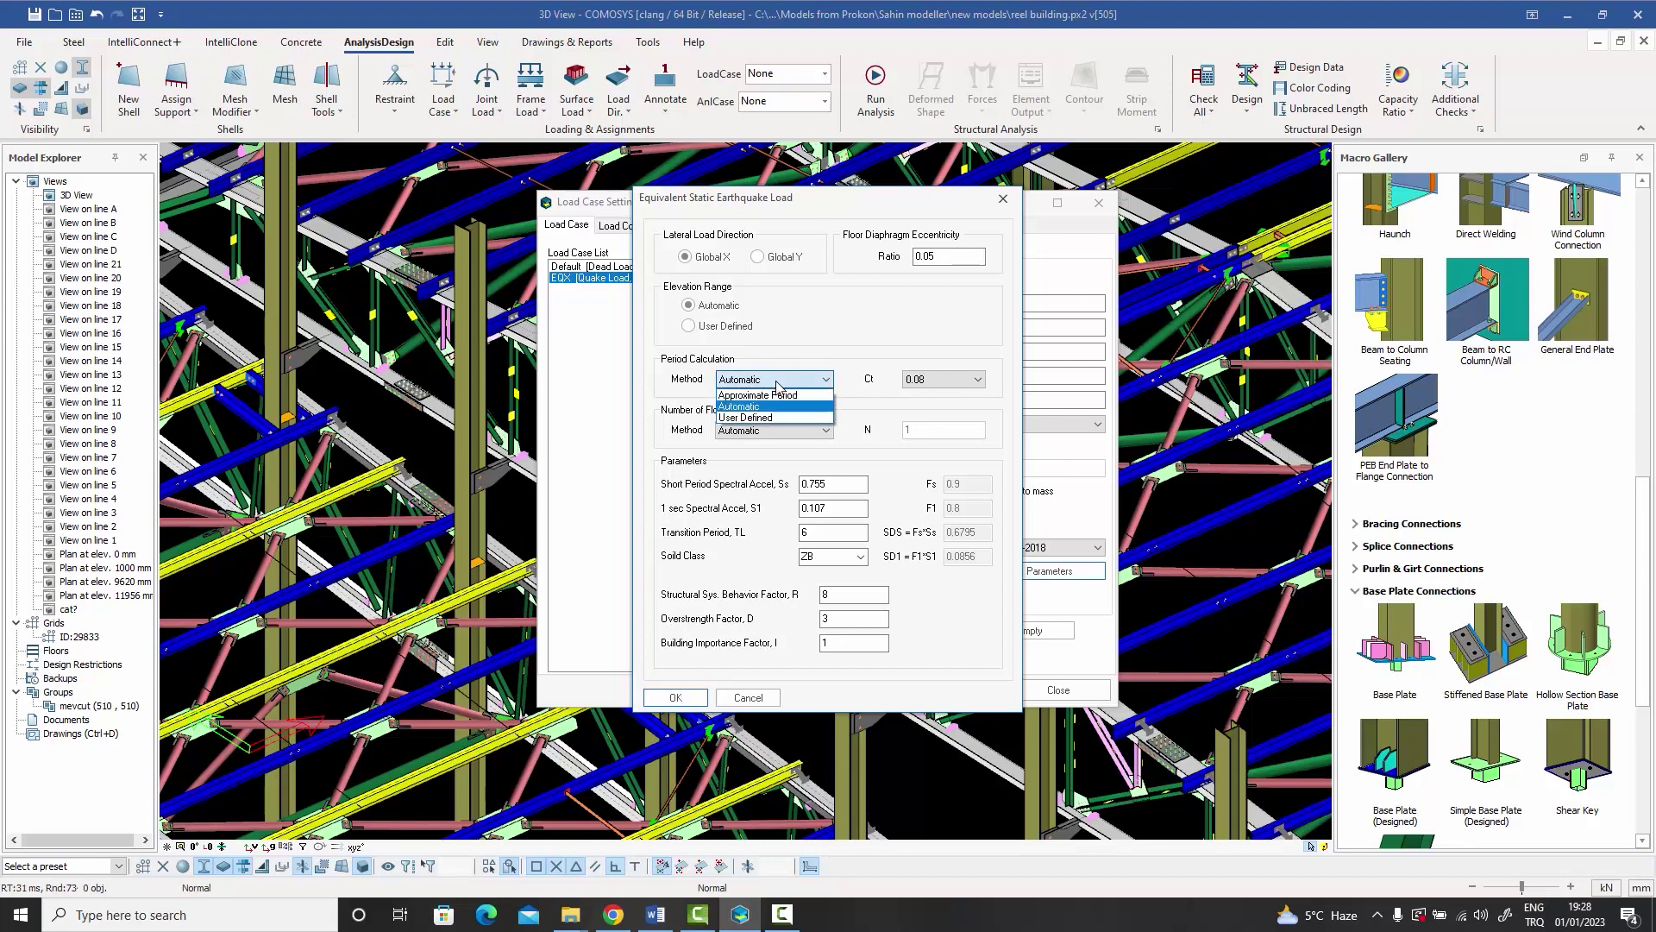
left_click(776, 382)
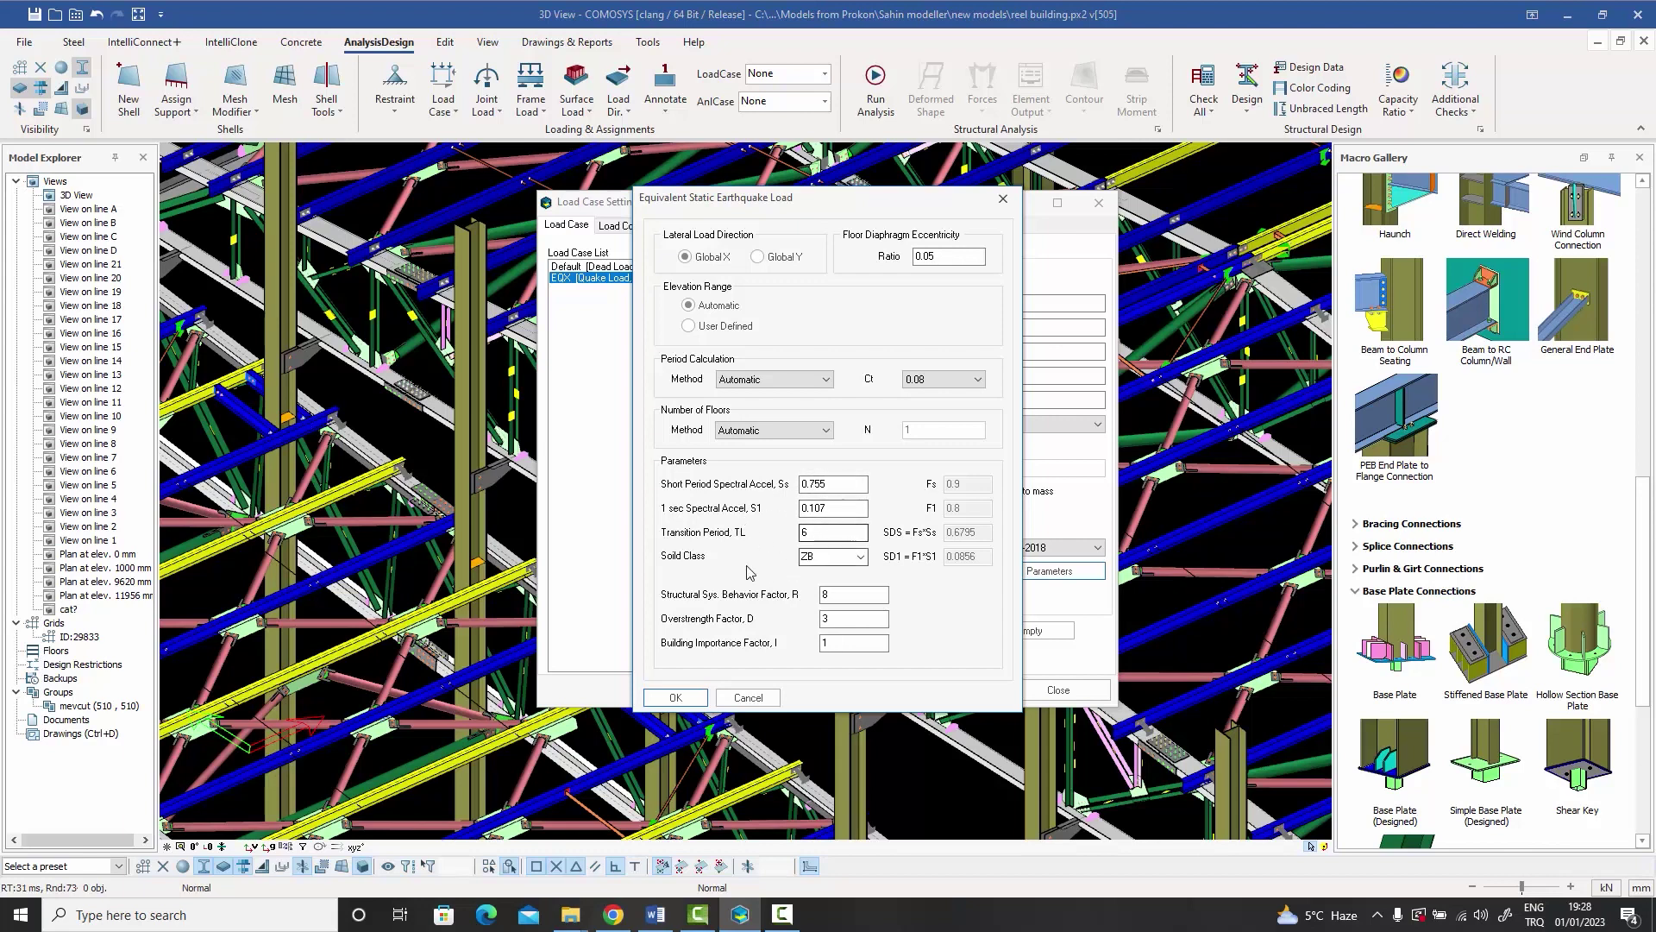
left_click(865, 558)
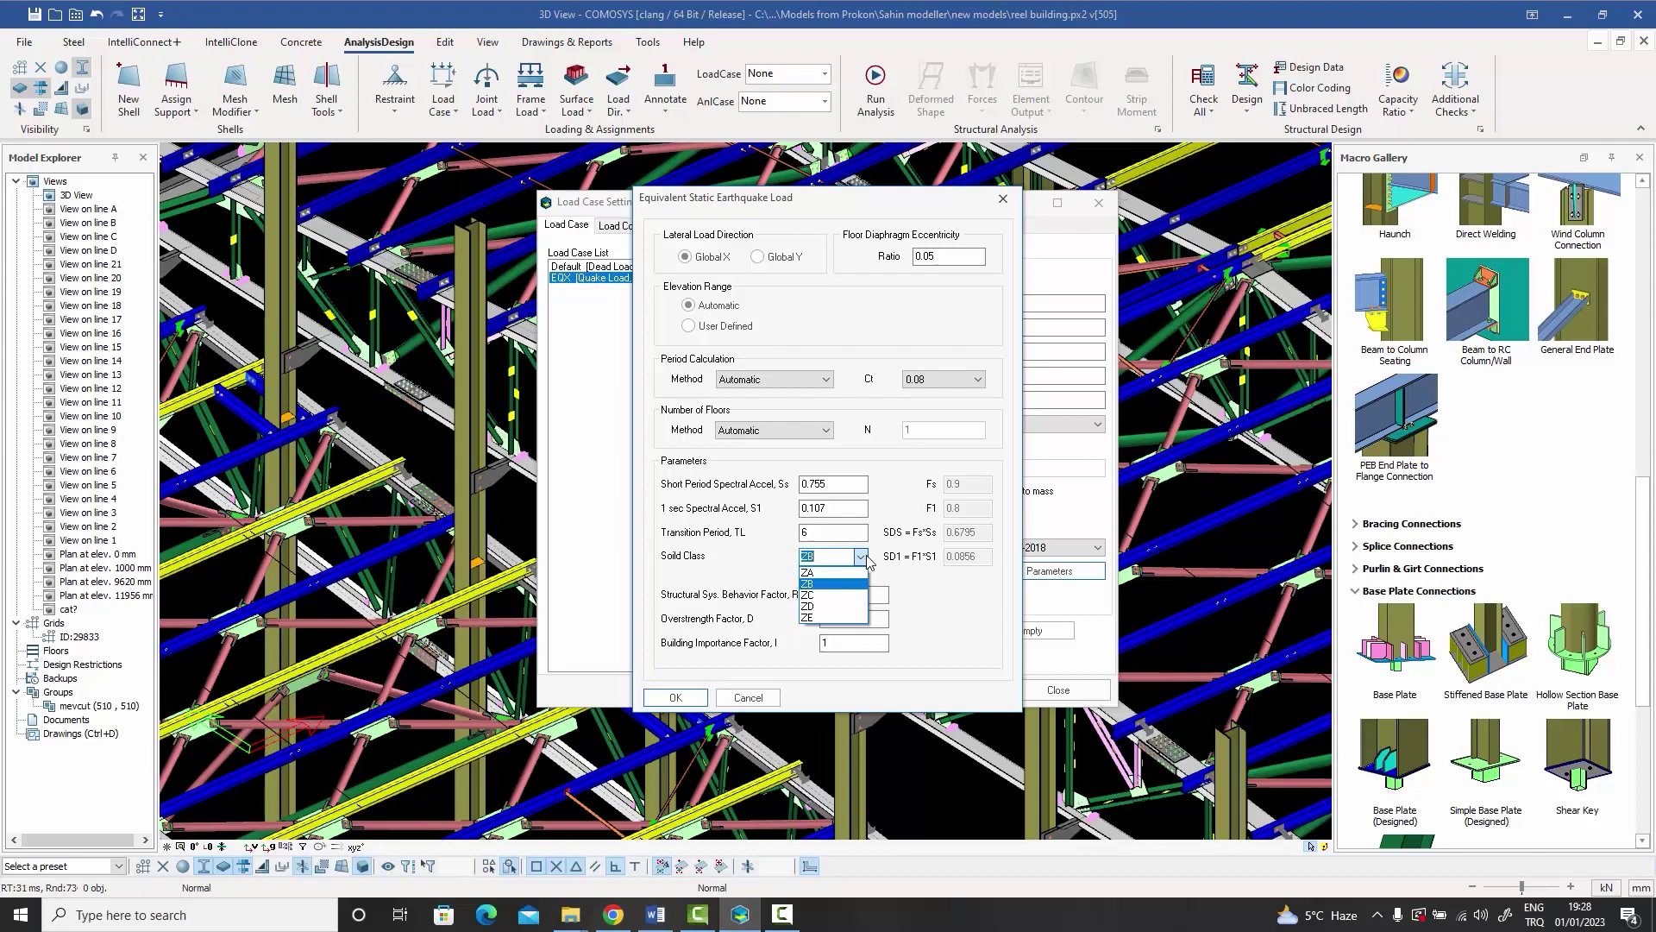
left_click(863, 557)
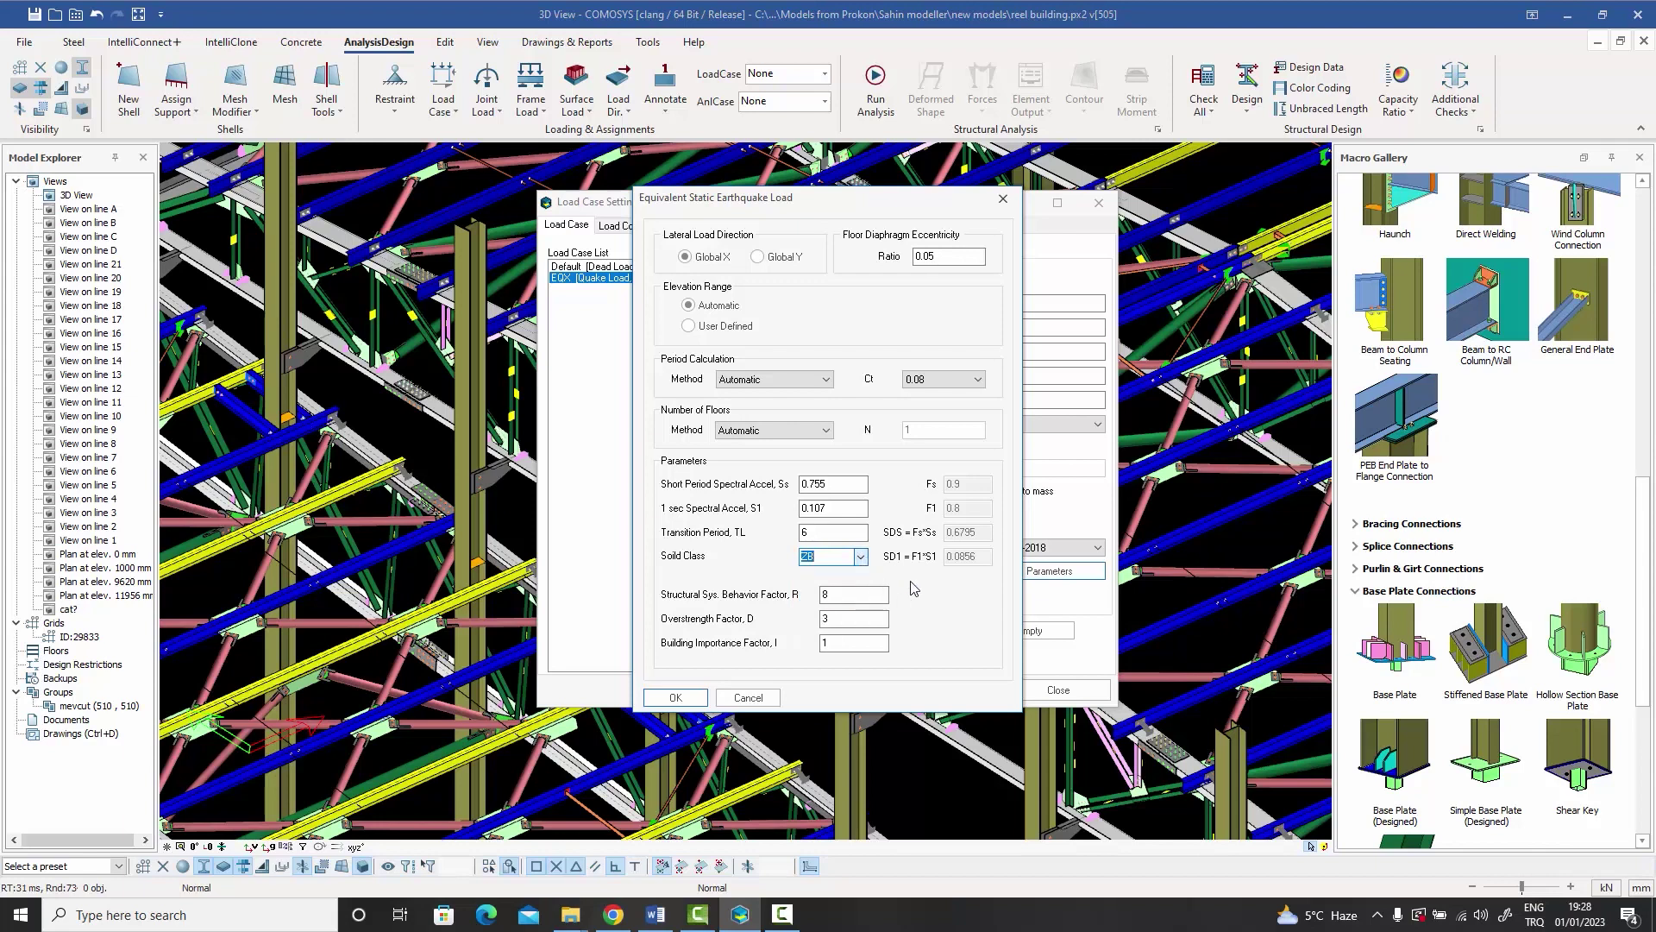
left_click(677, 698)
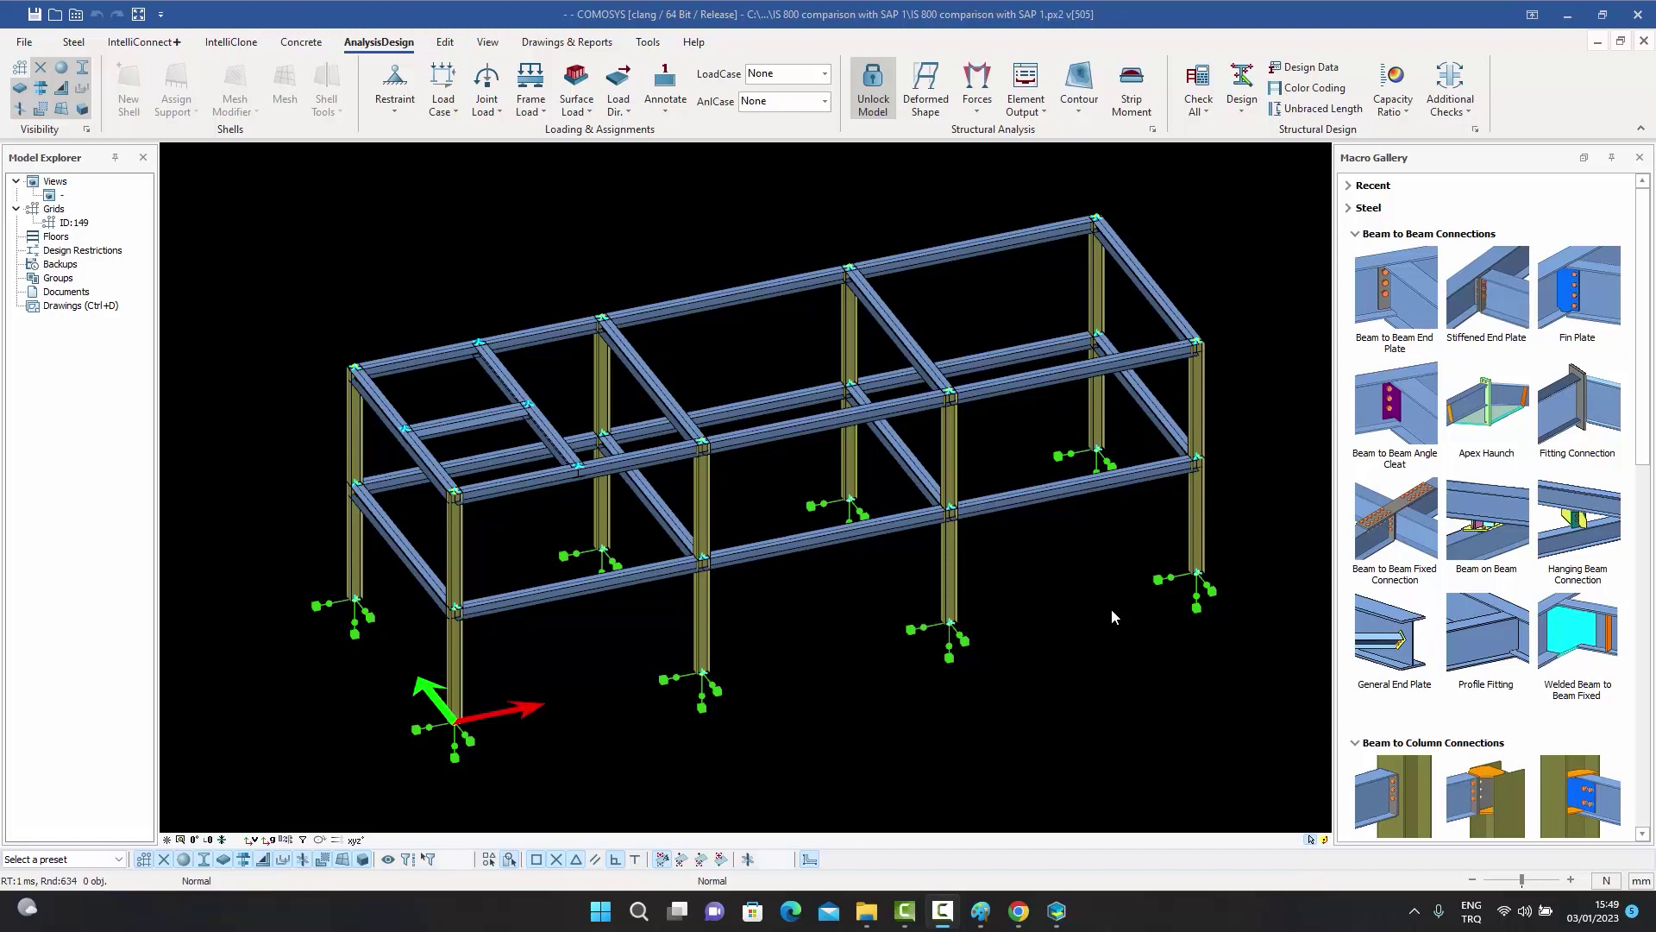
Open the design settings for the structural design checks.
left_click(1476, 128)
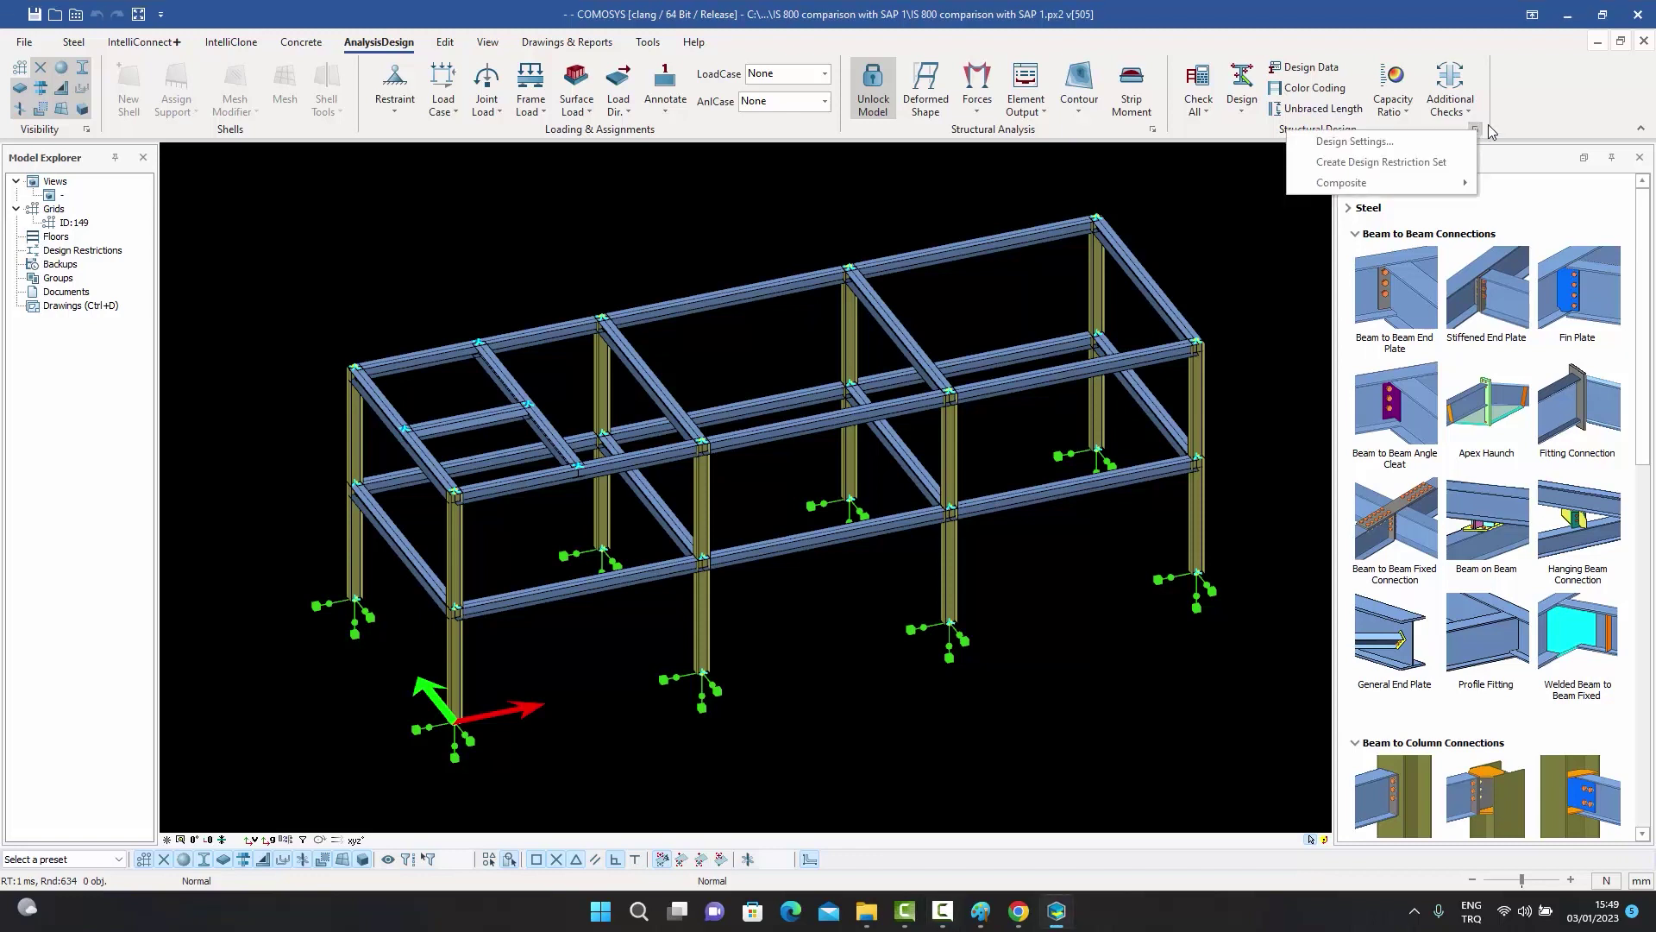
left_click(1370, 144)
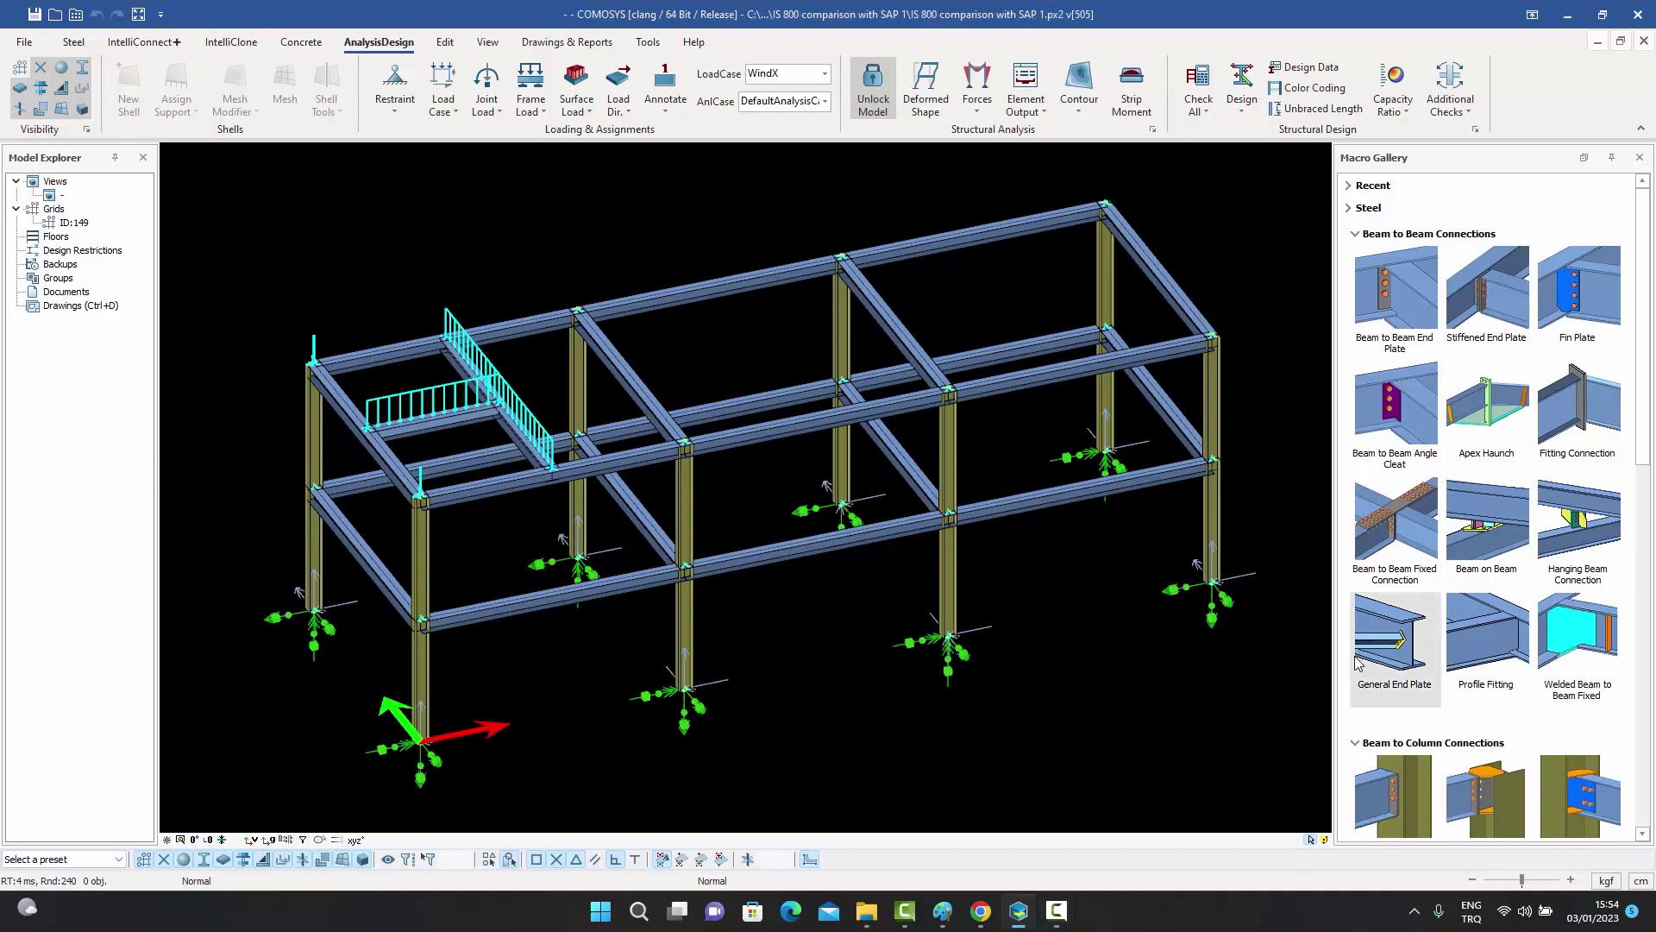
middle_click_drag(1008, 628, 1031, 625)
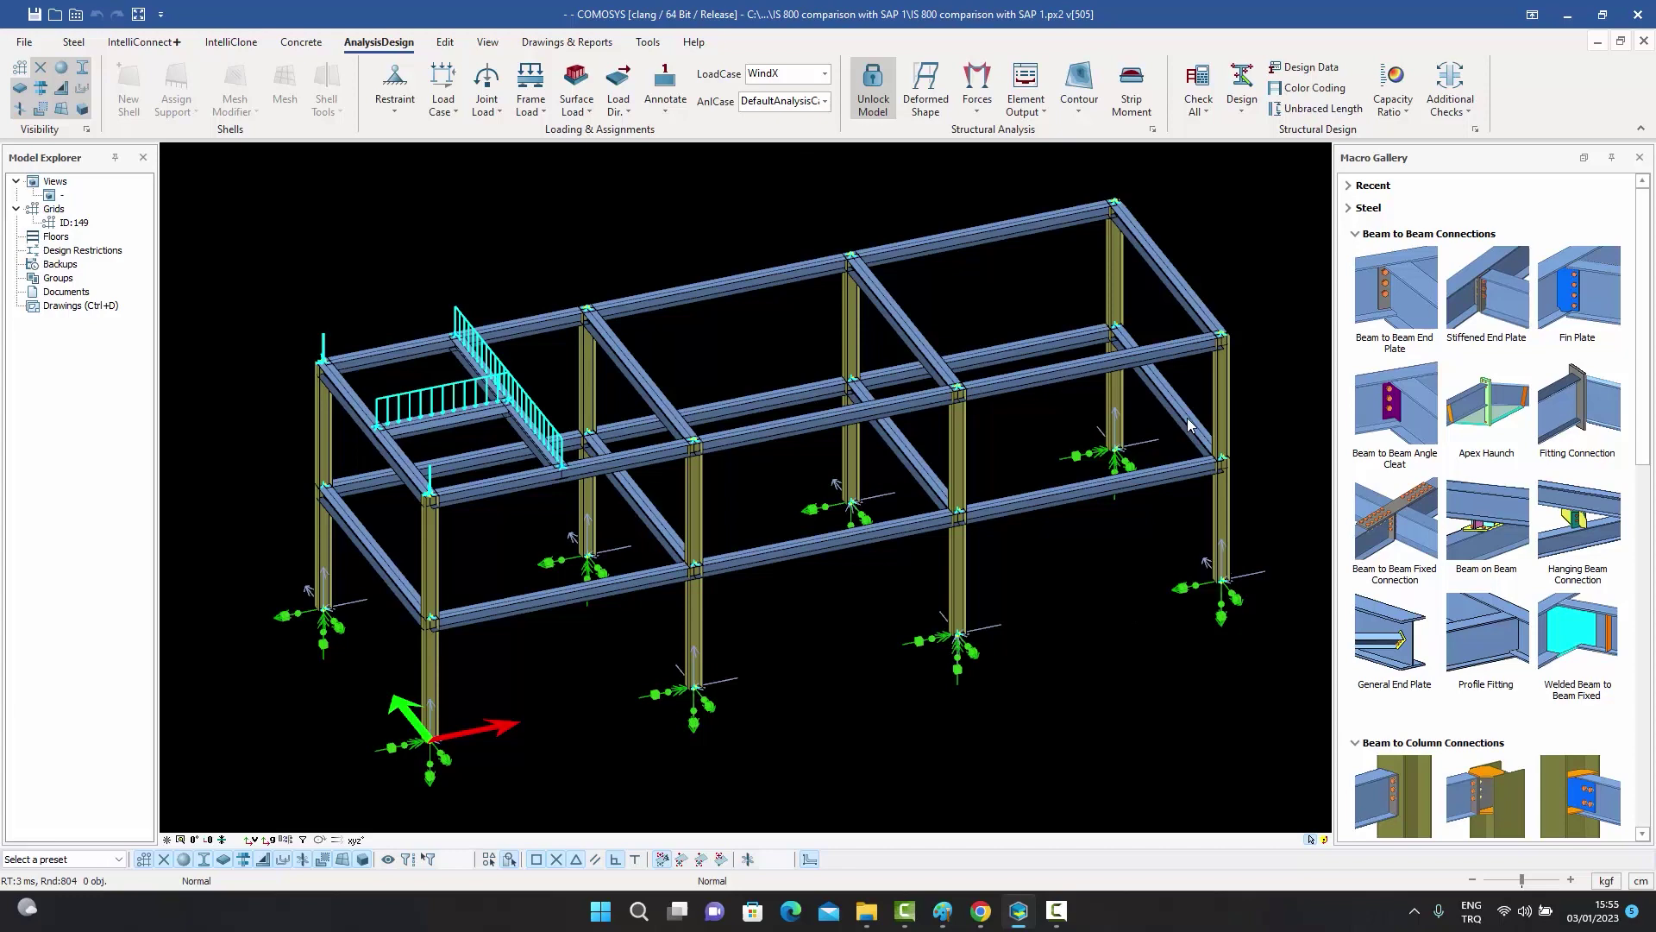
scroll(1108, 444, "up", 1)
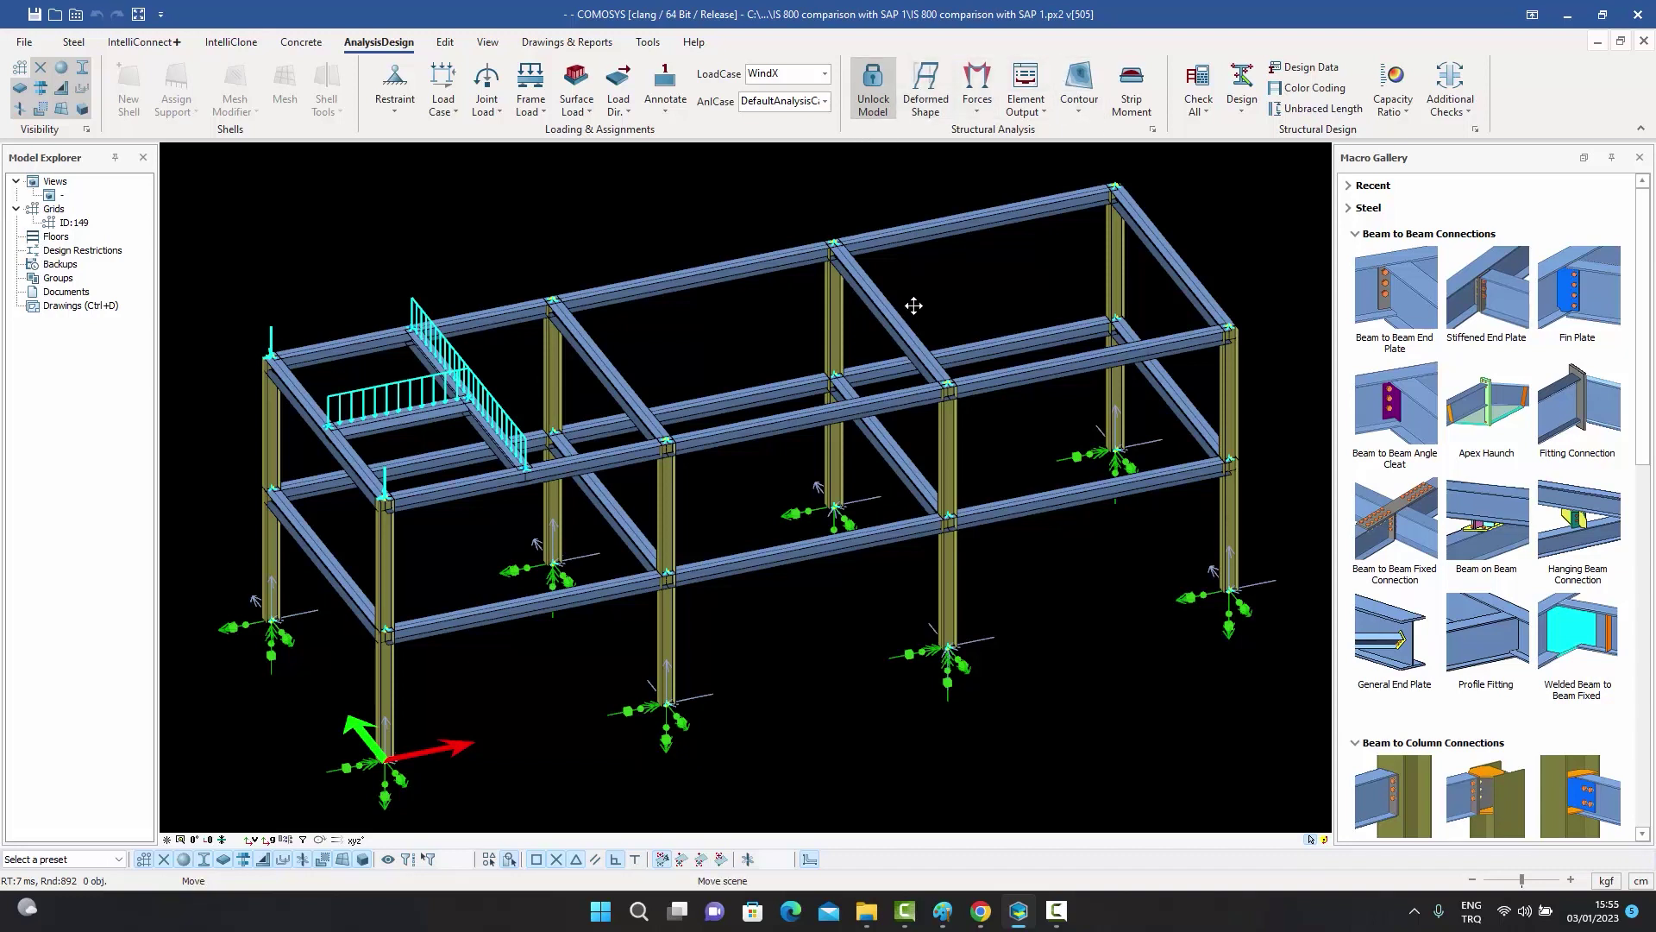
middle_click_drag(917, 303, 920, 300)
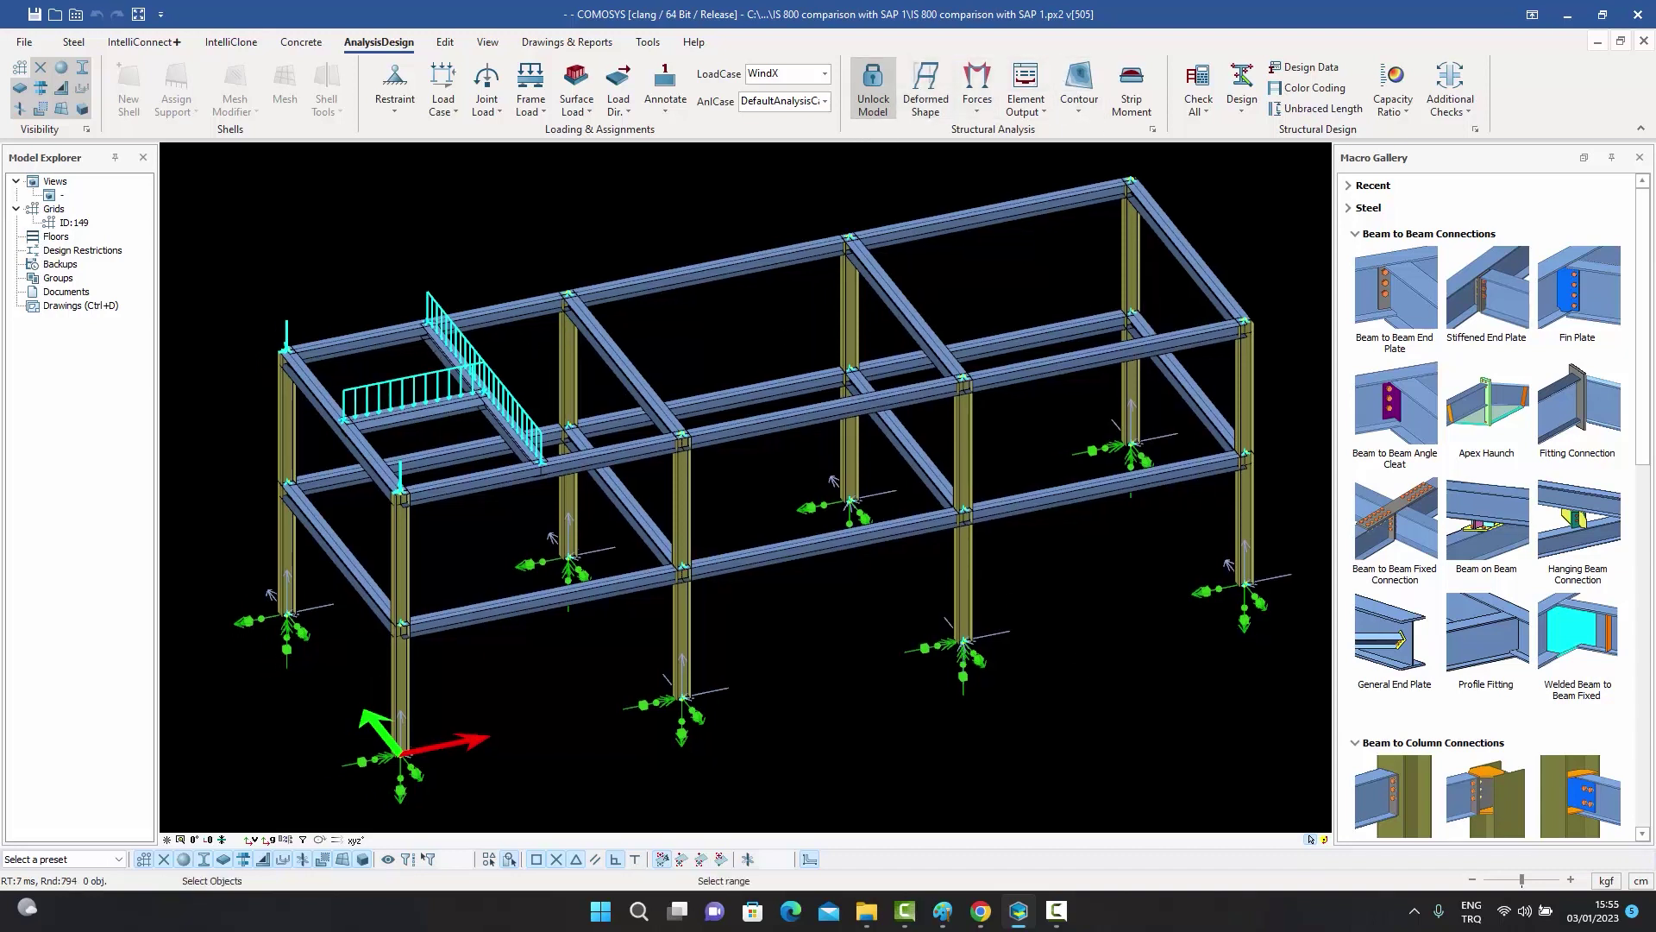
left_click_drag(1139, 732, 318, 221)
key("Escape")
left_click(374, 342)
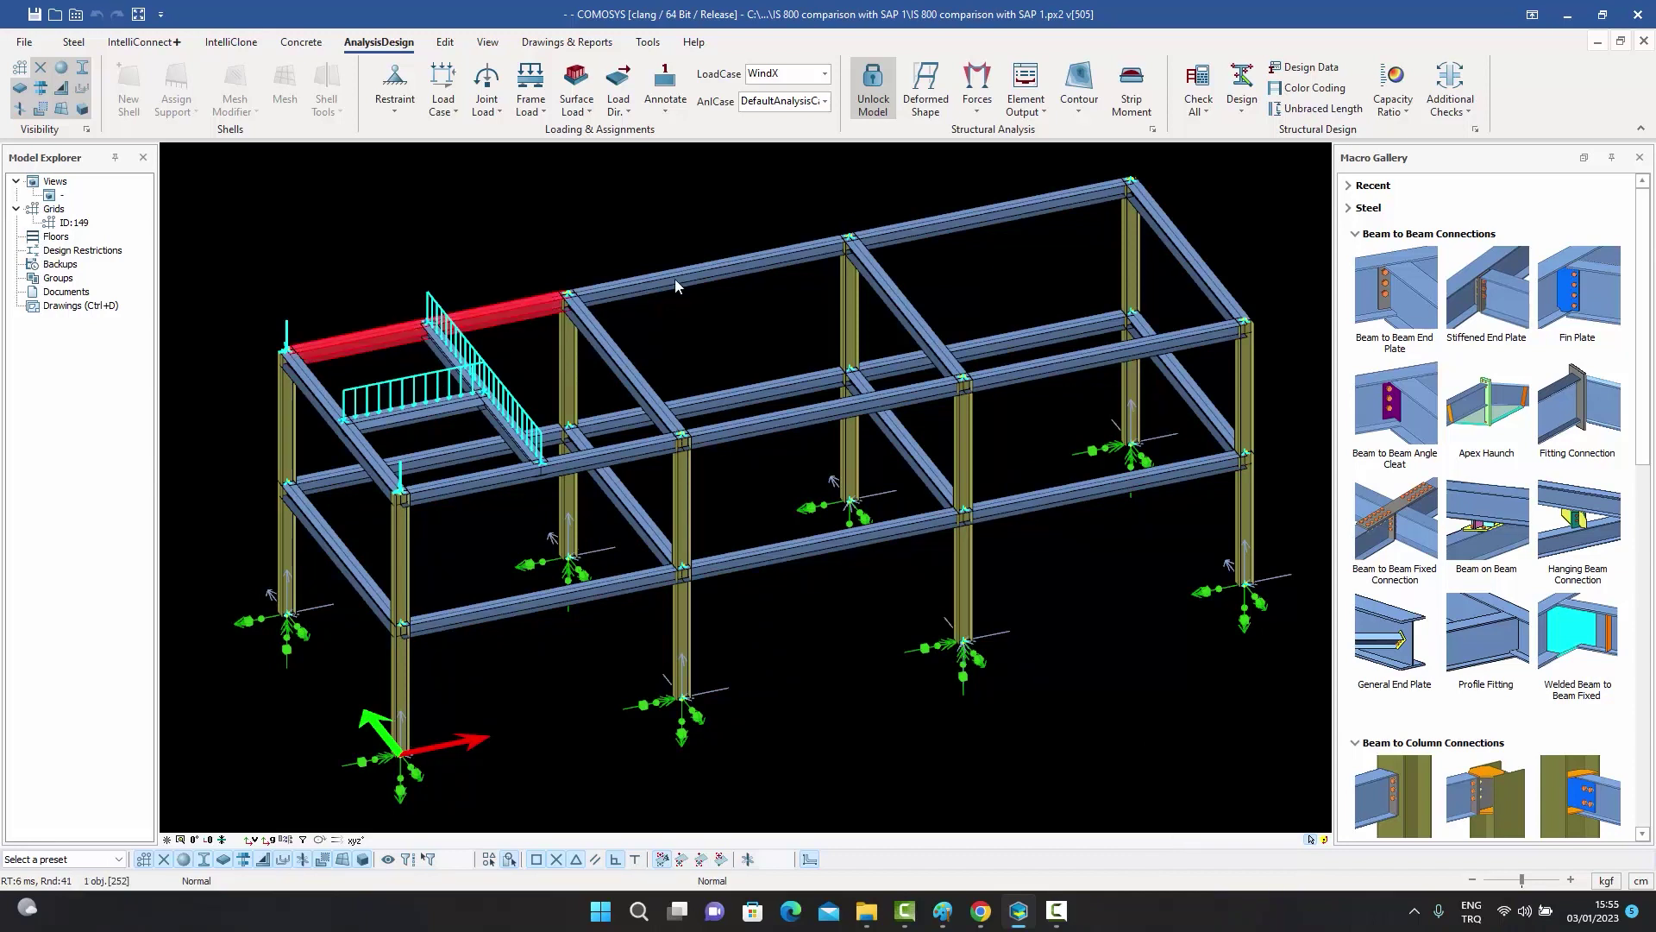
left_click(1205, 116)
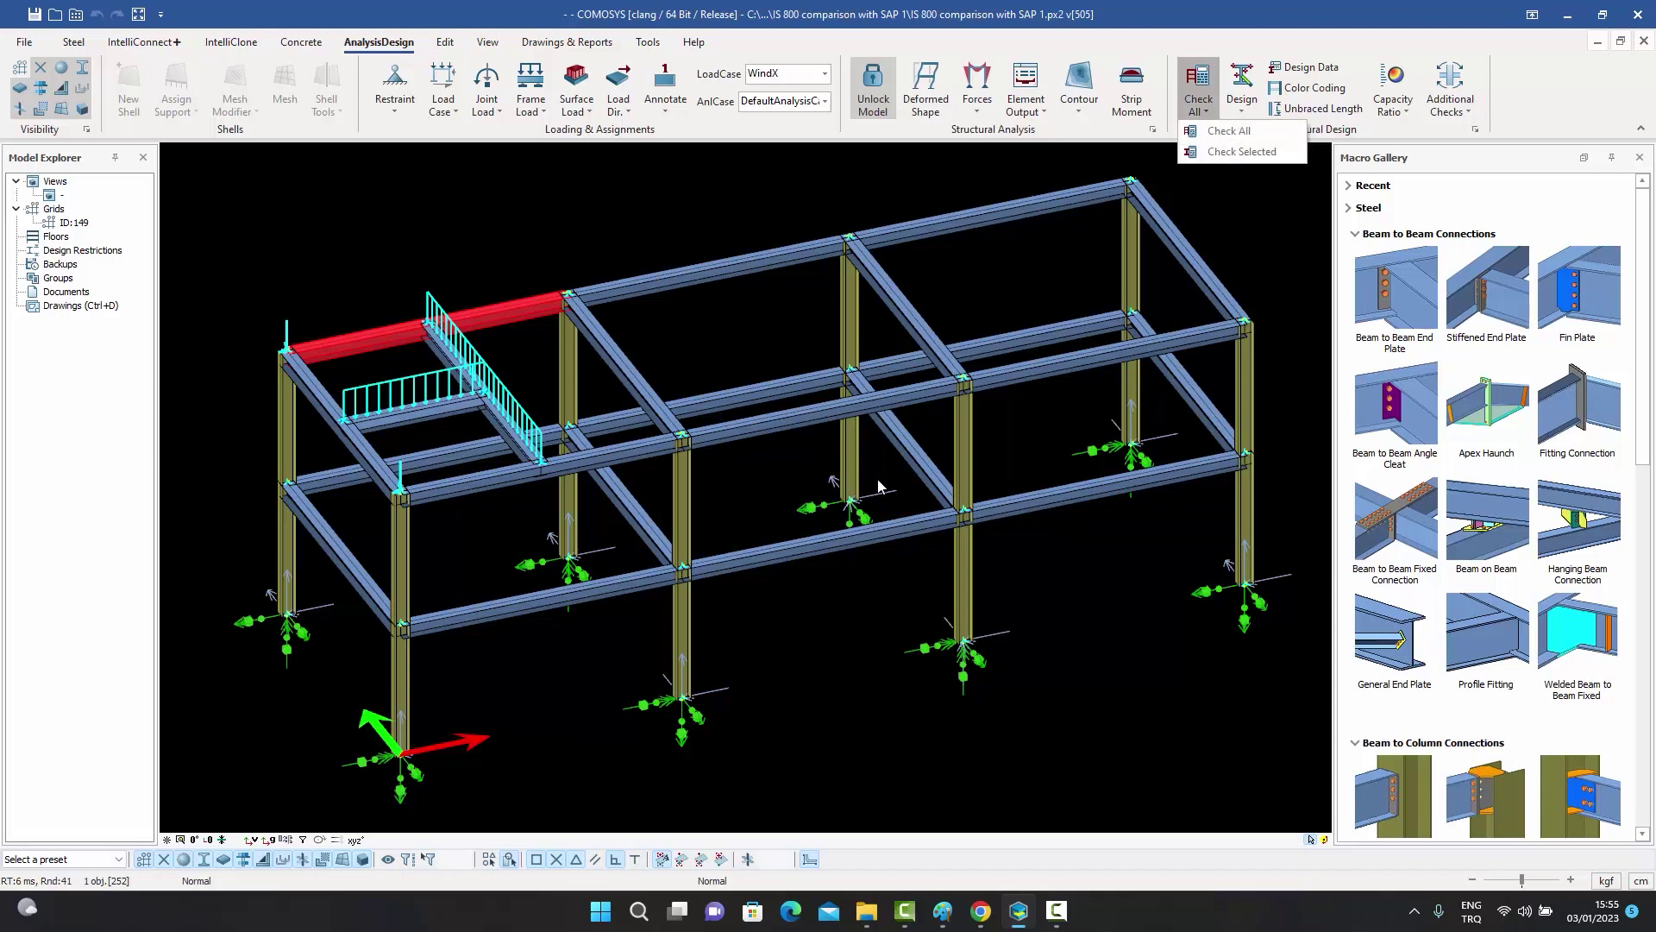
left_click(1231, 153)
left_click(844, 345)
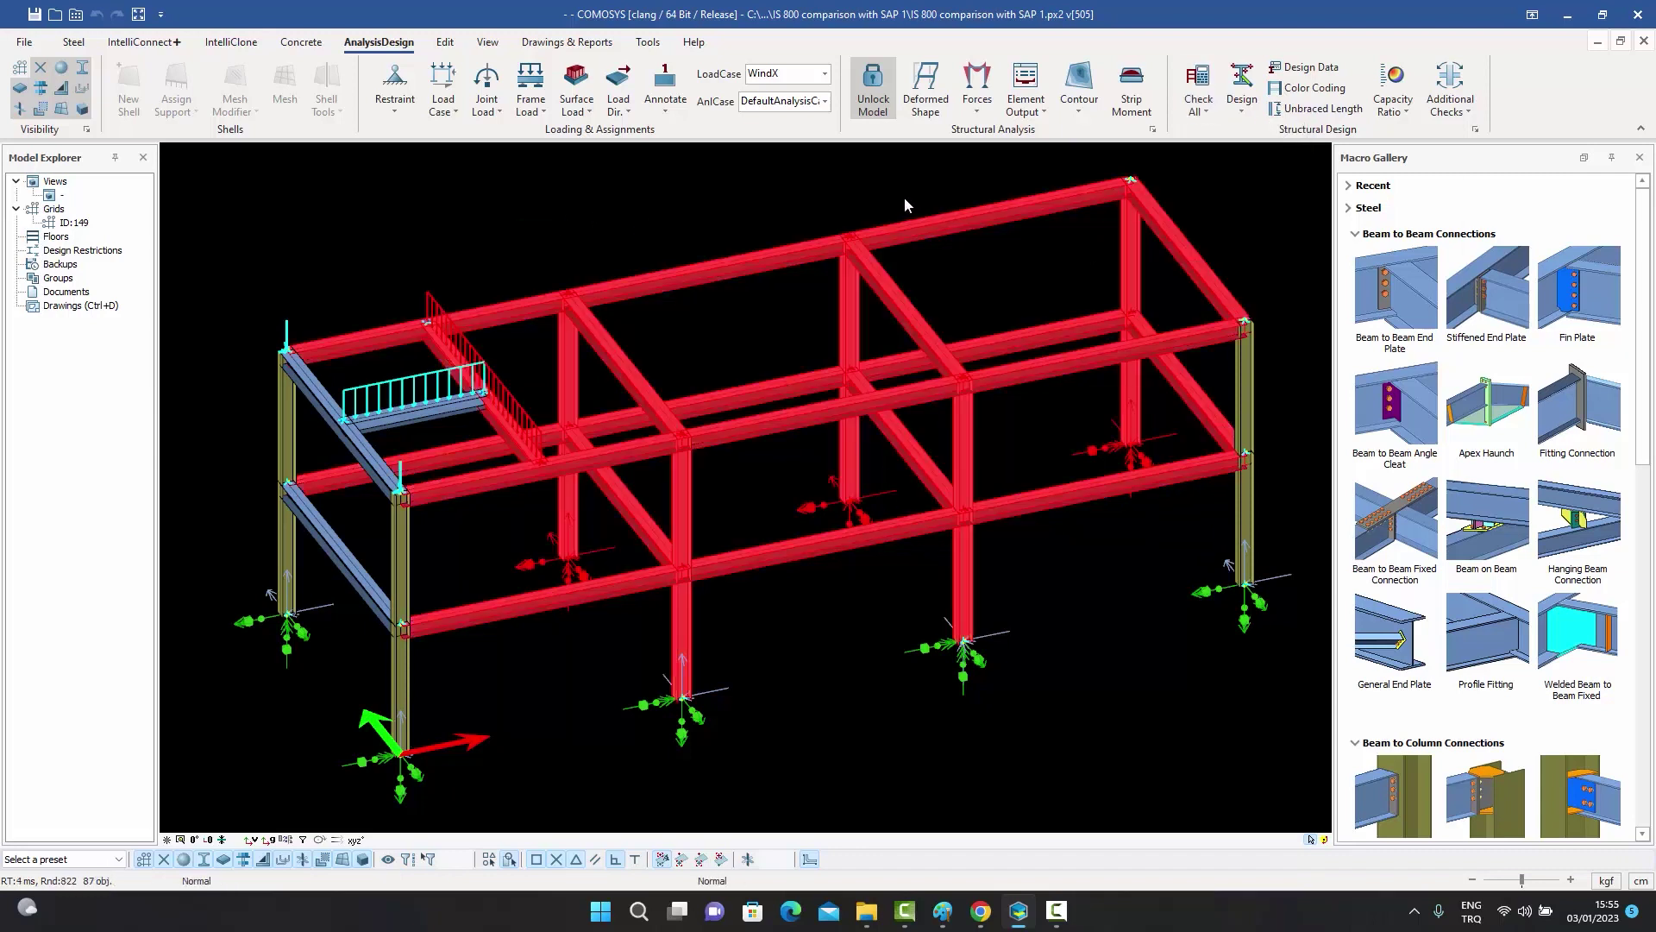
key("Escape")
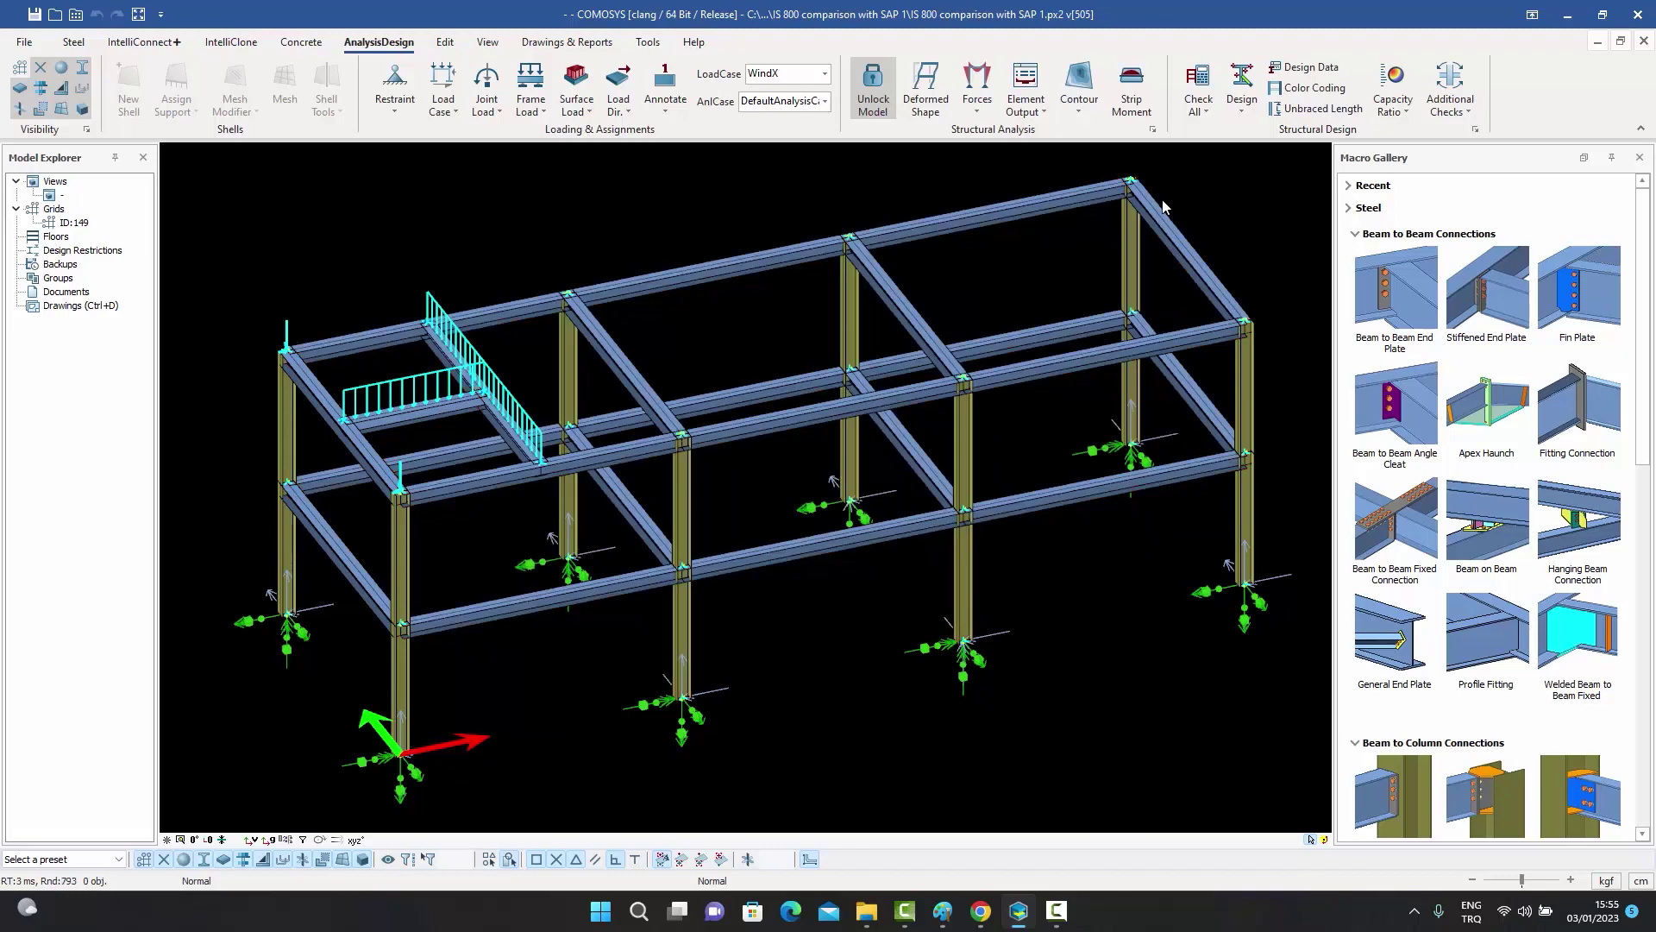
Run the steel design check on only the top-level rear beam in the end bay carrying the secondary beams.
left_click(373, 341)
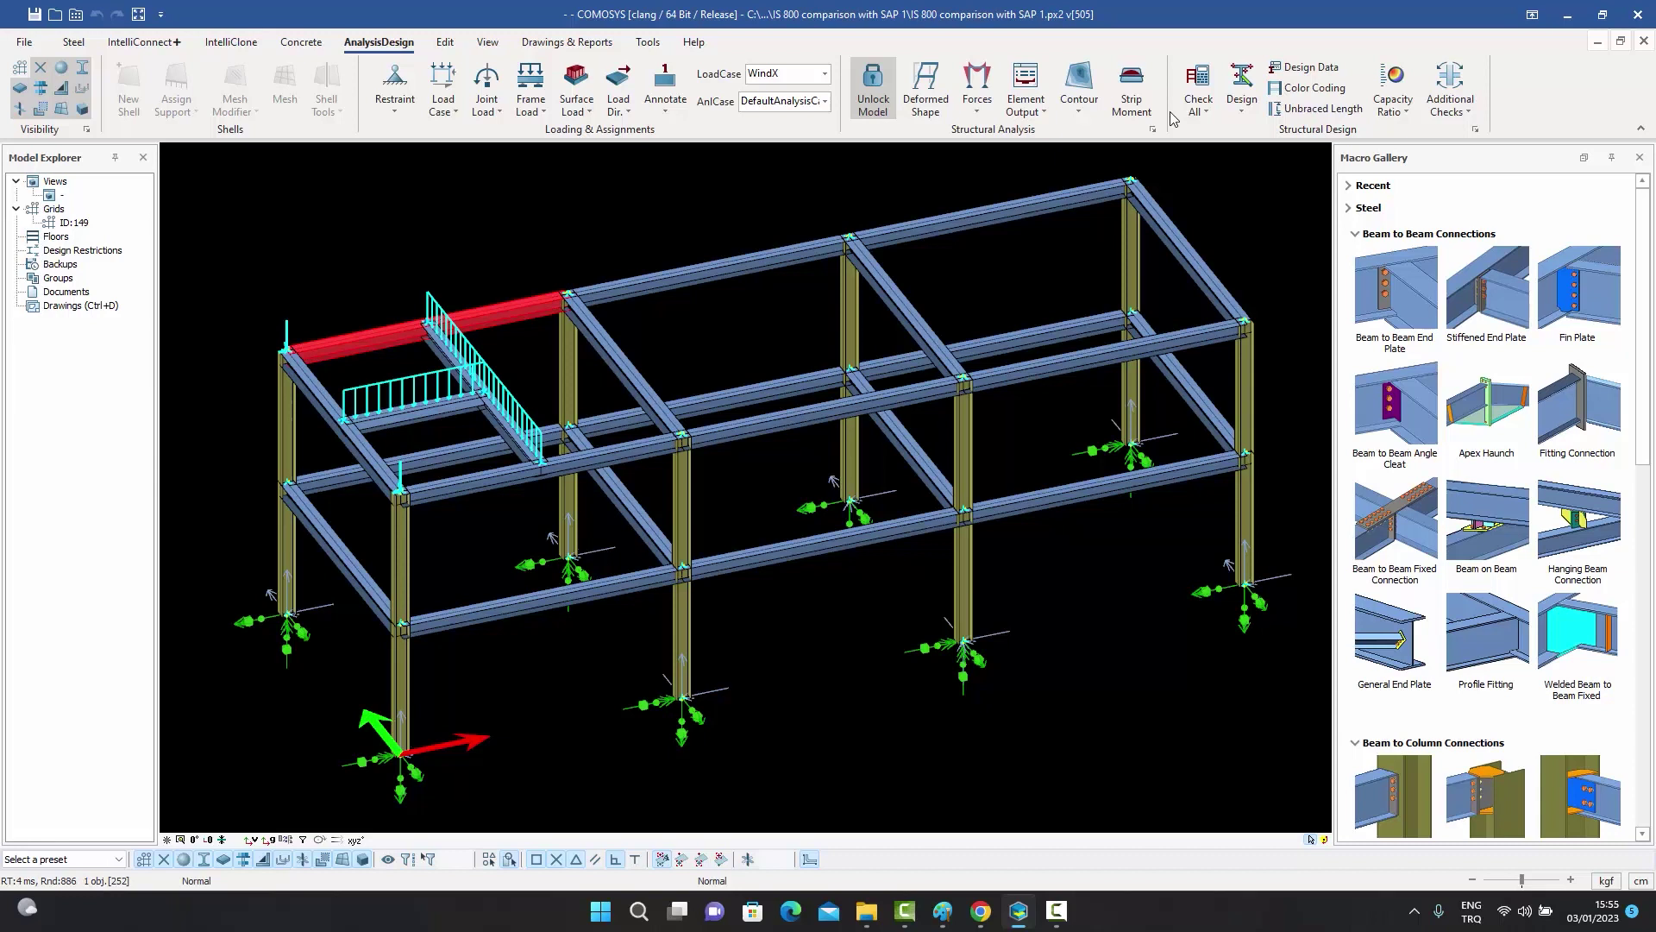
left_click(1204, 110)
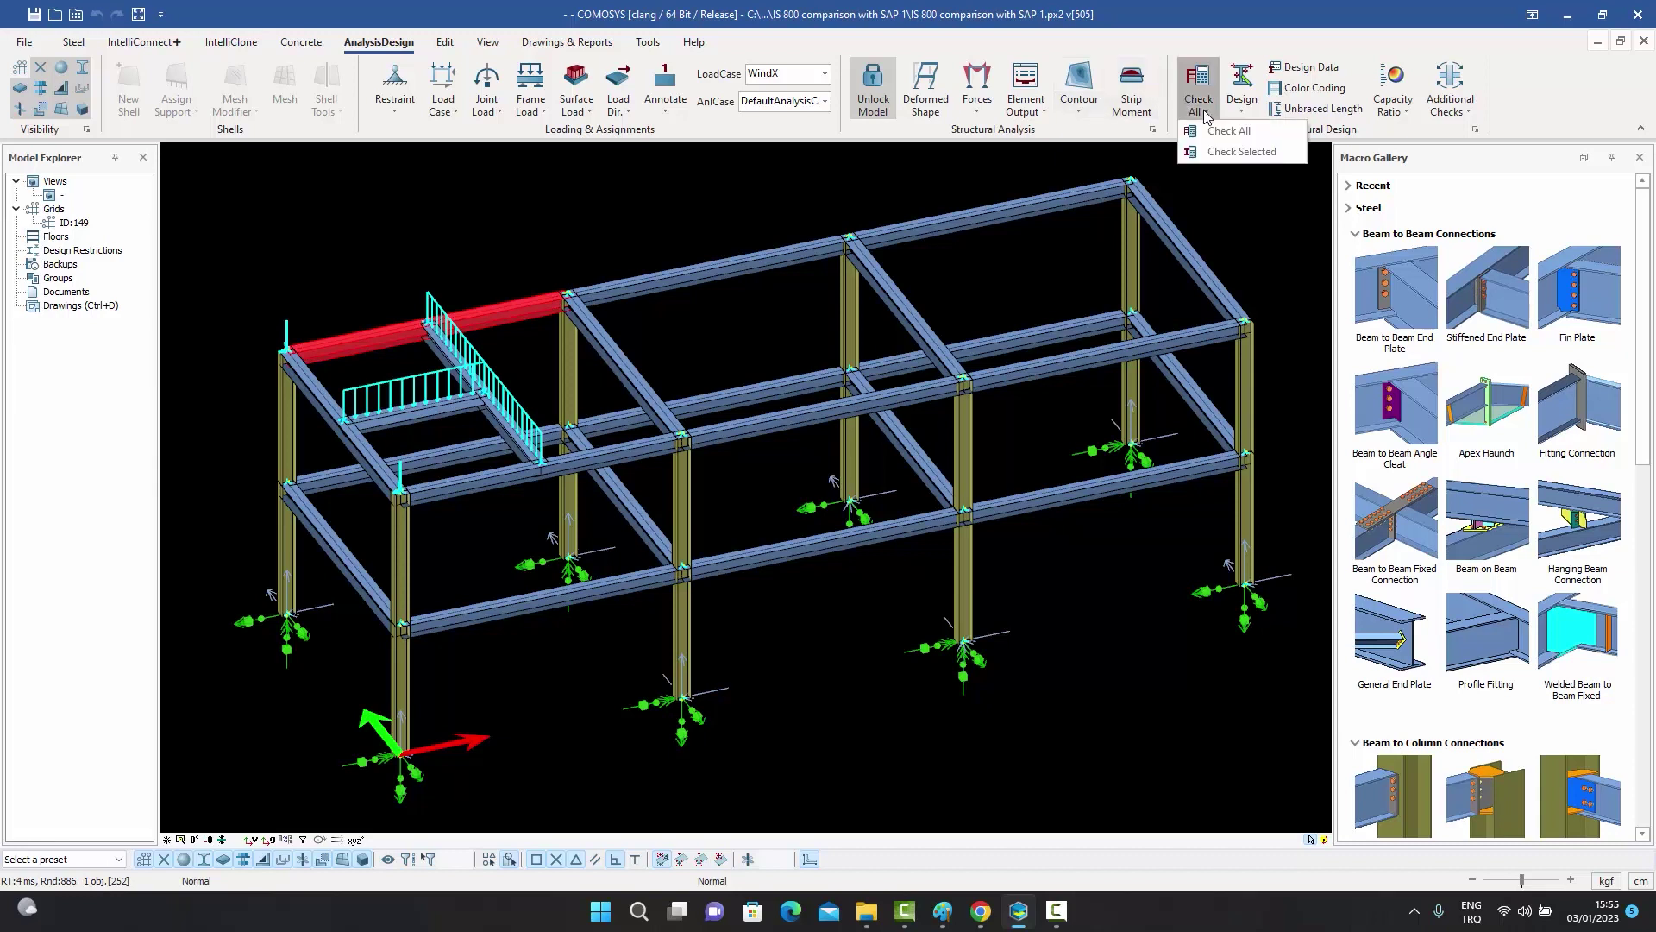
left_click(1215, 153)
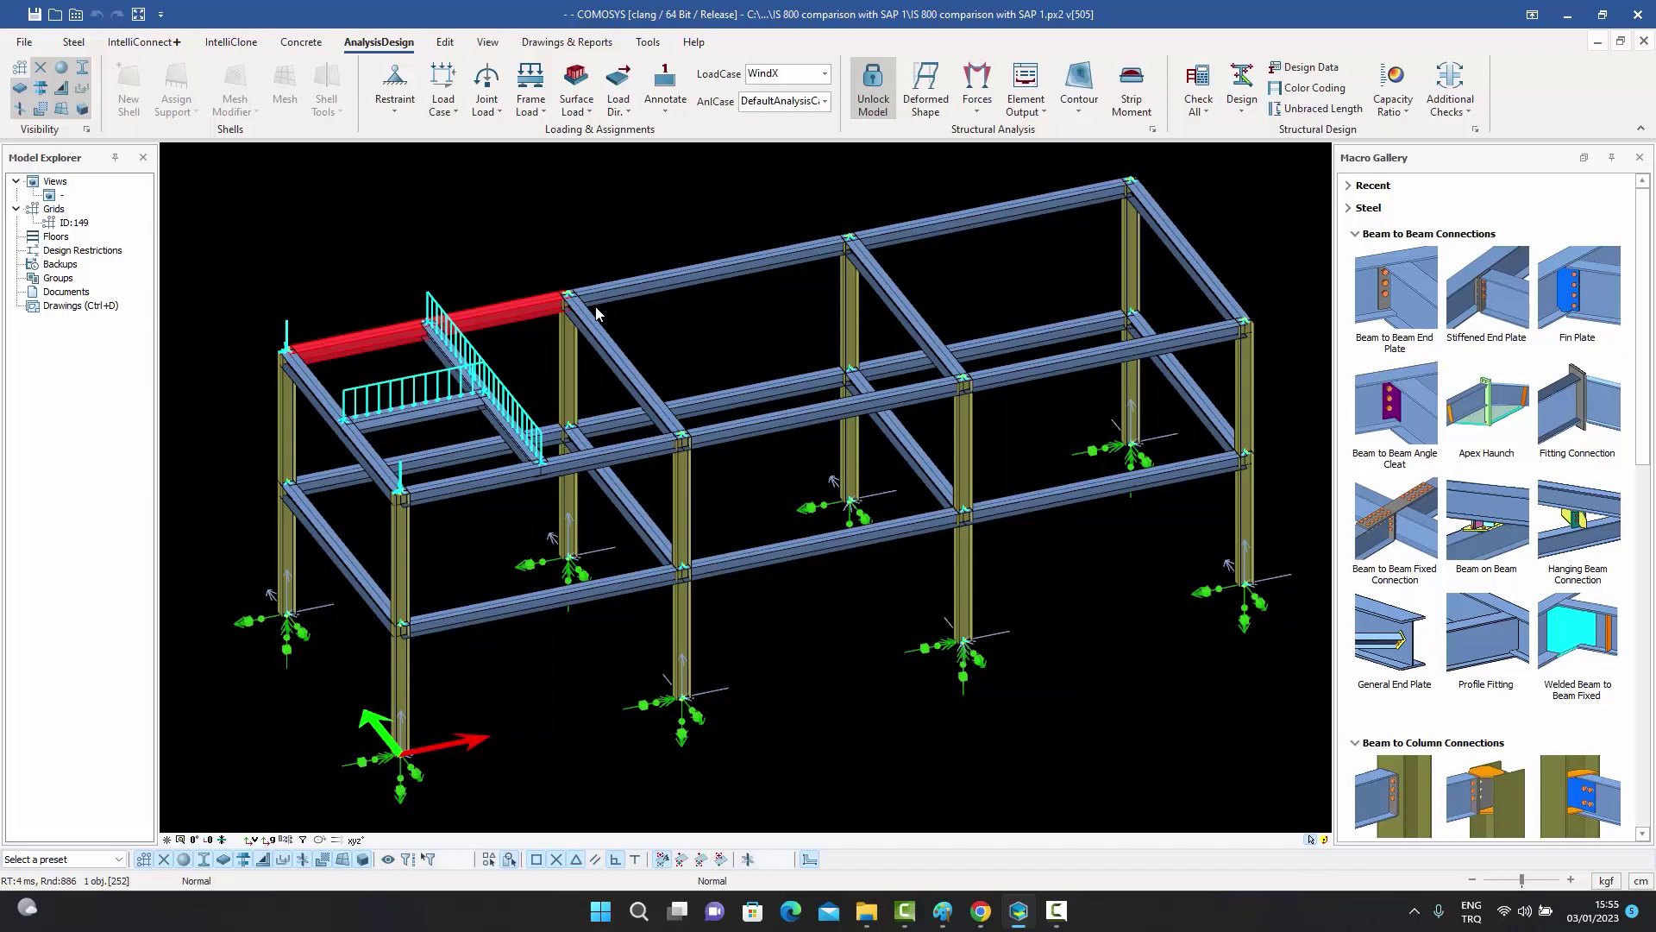
left_click(1211, 117)
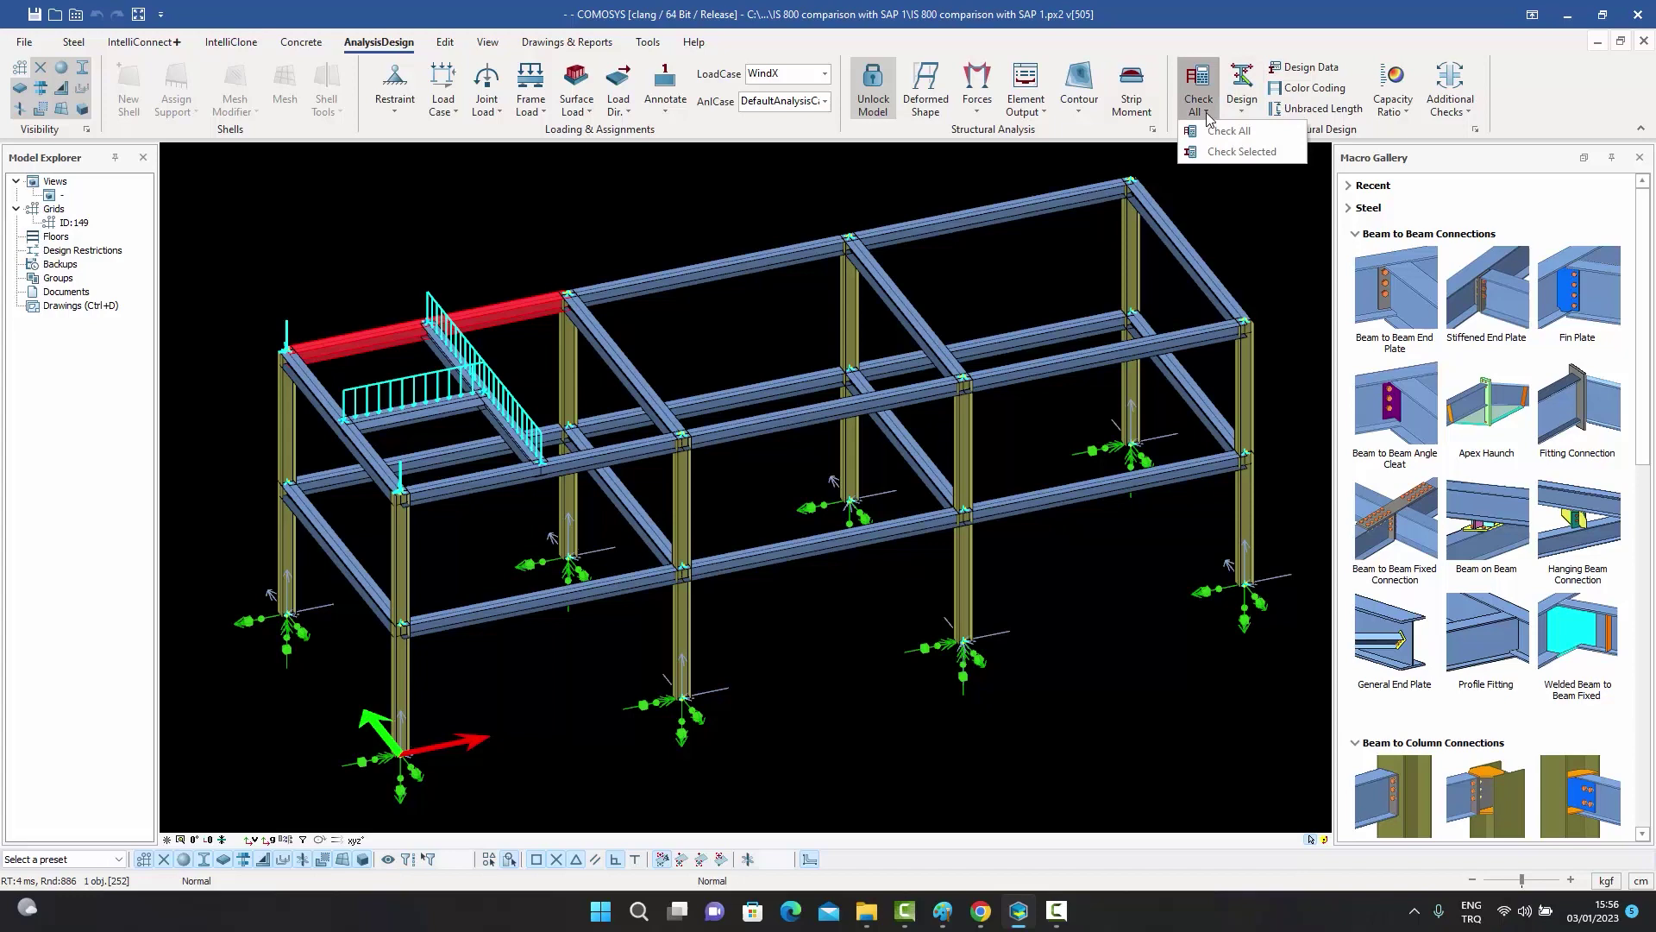
Open the design data report for the selected beam and move it aside so the beam stays in view.
left_click(1300, 76)
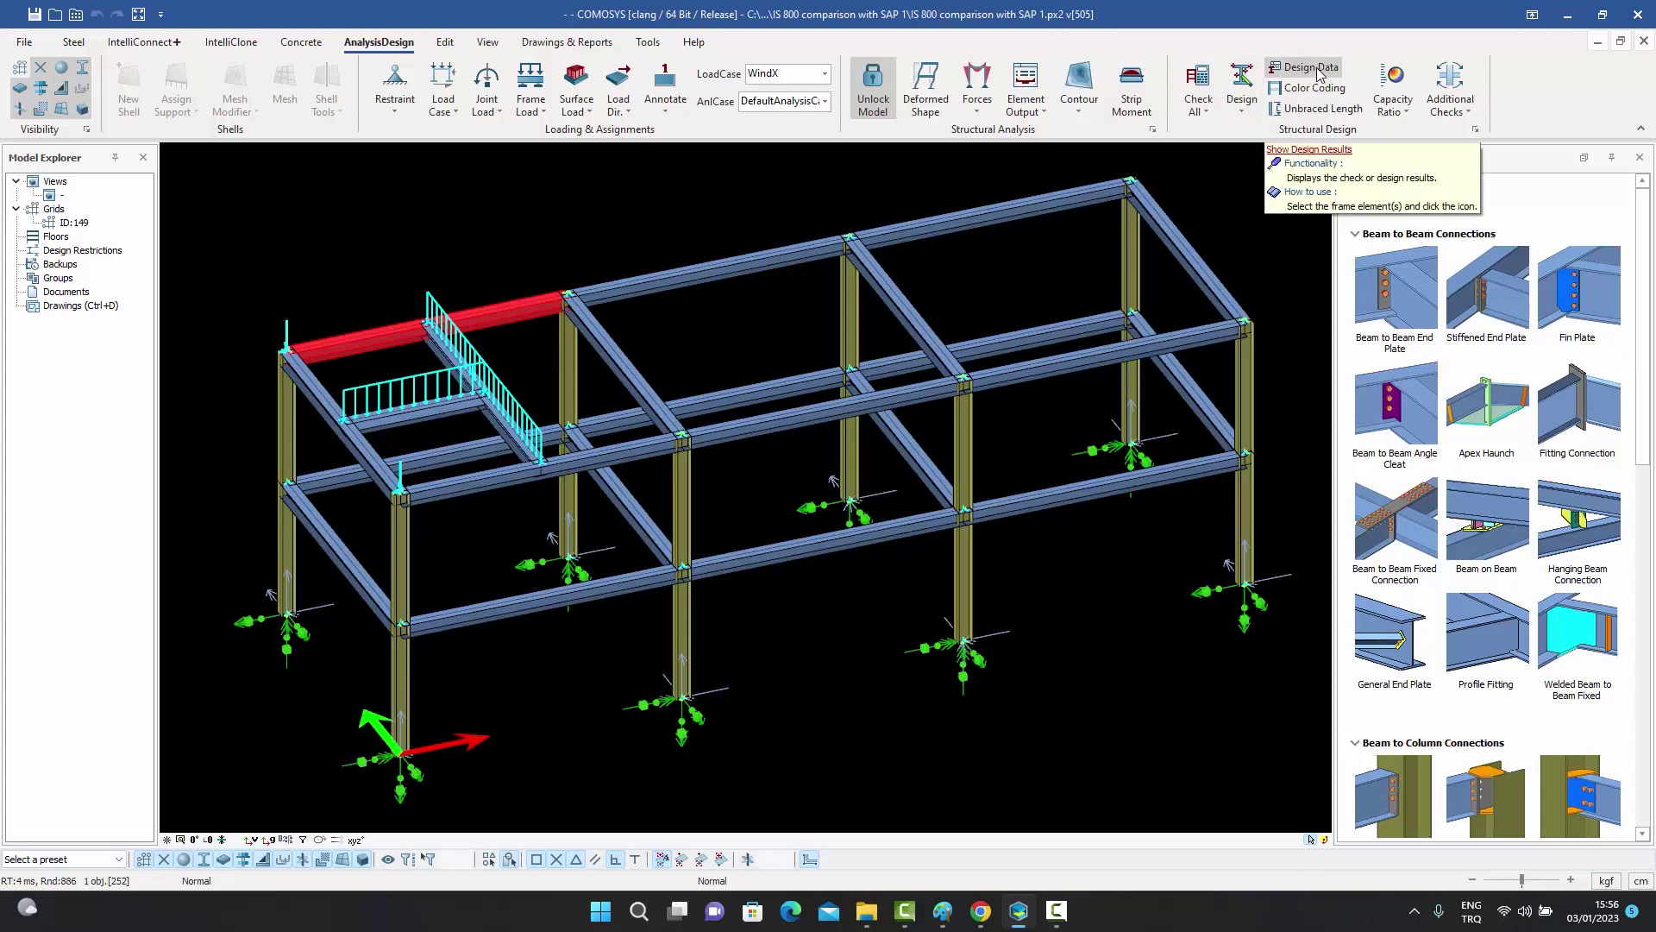
left_click(1317, 71)
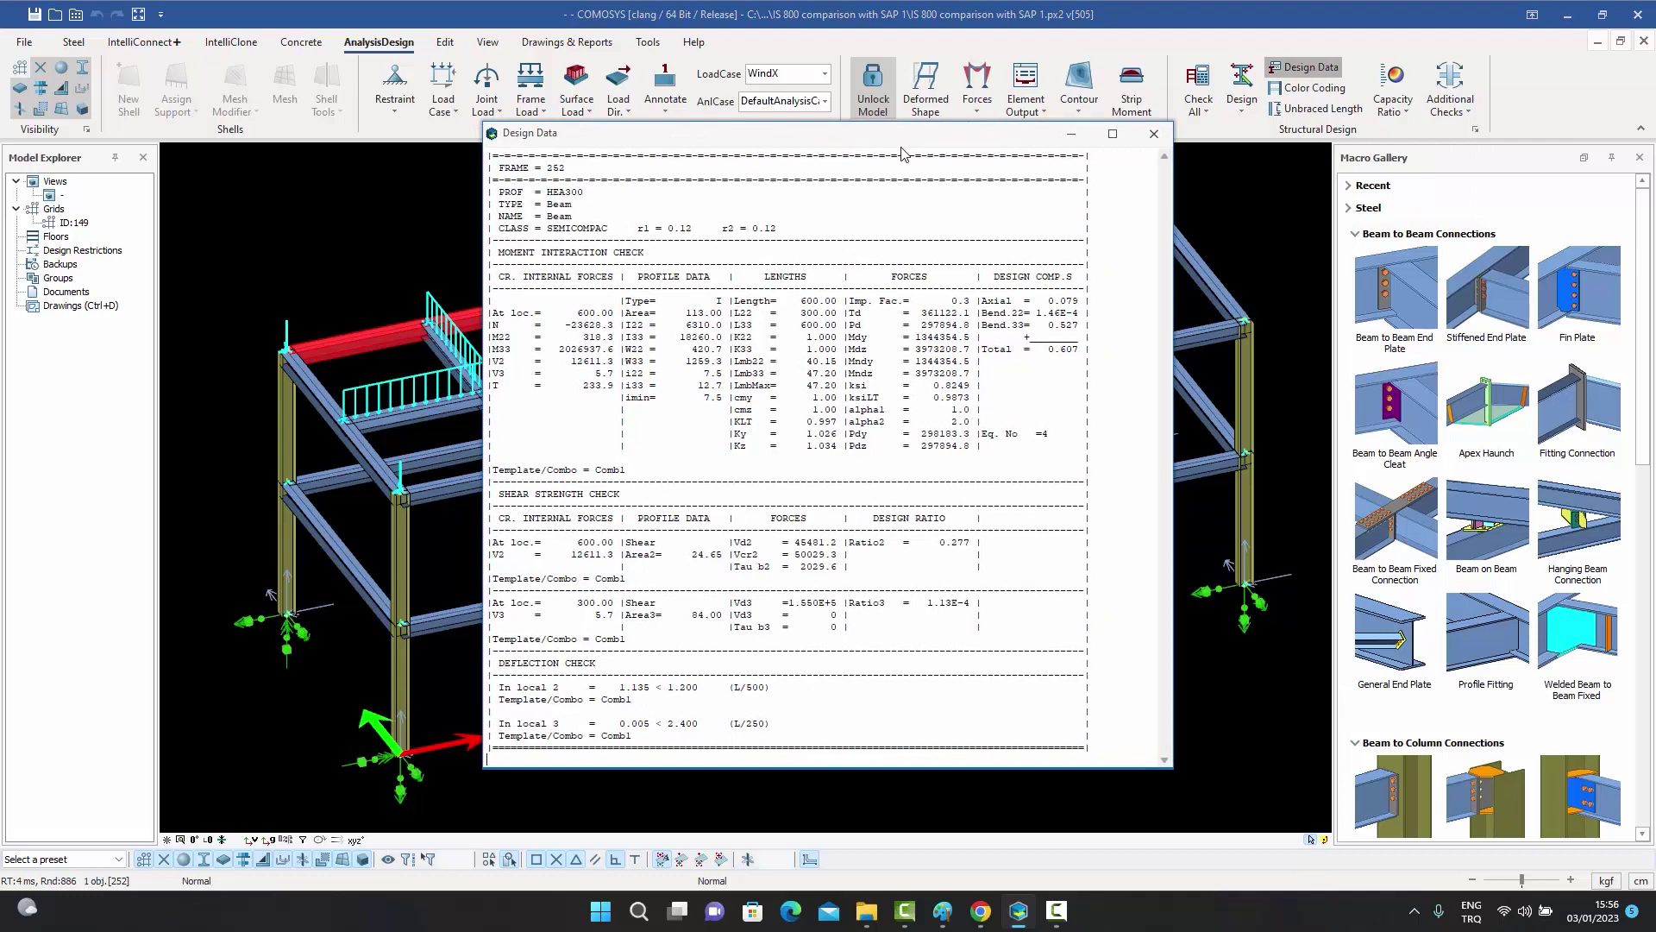
left_click_drag(900, 142, 1223, 122)
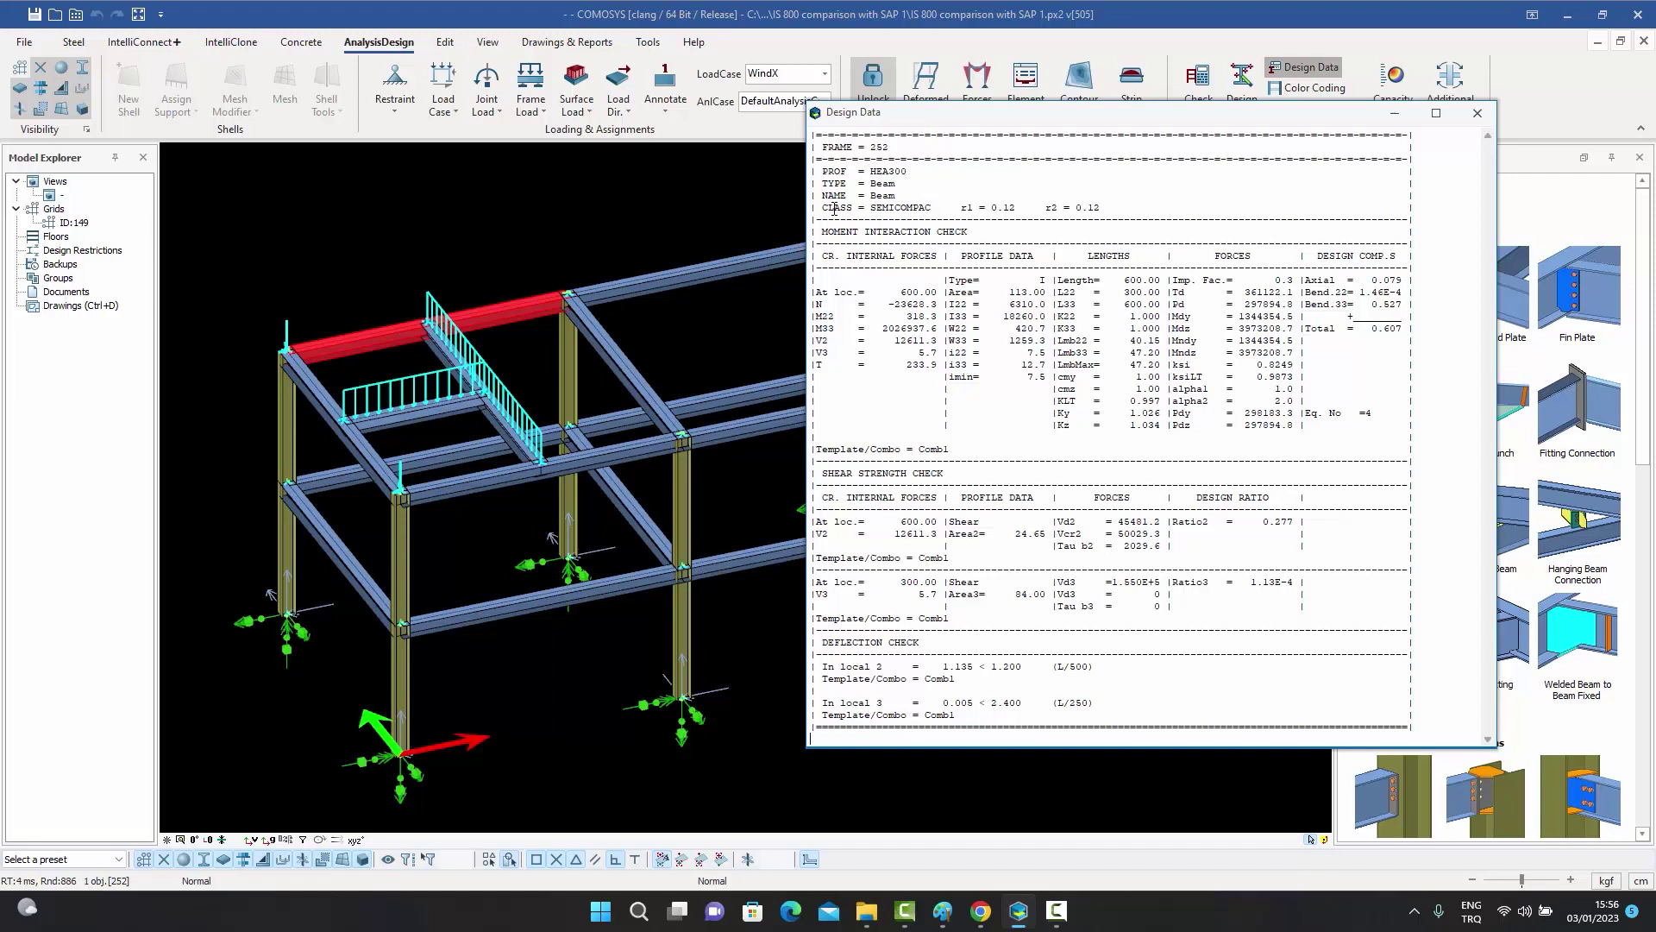
Examine the beam's section class, design tension capacity Td and moment capacity Mndy in the moment interaction check.
left_click_drag(822, 207, 925, 208)
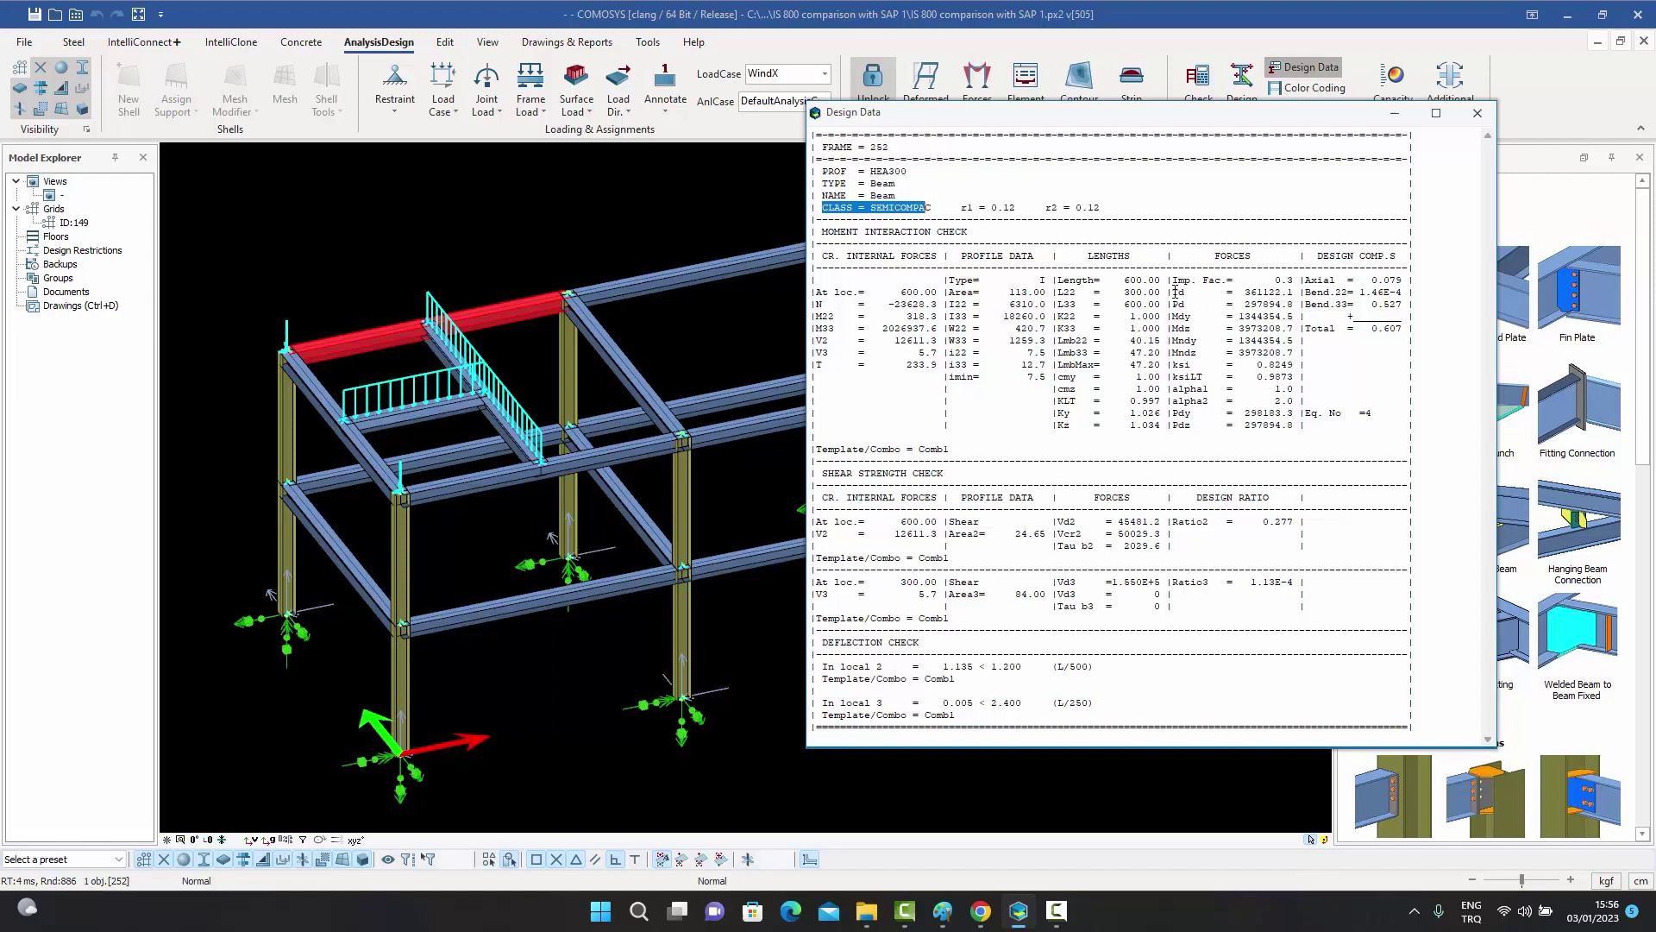
left_click_drag(1171, 293, 1289, 299)
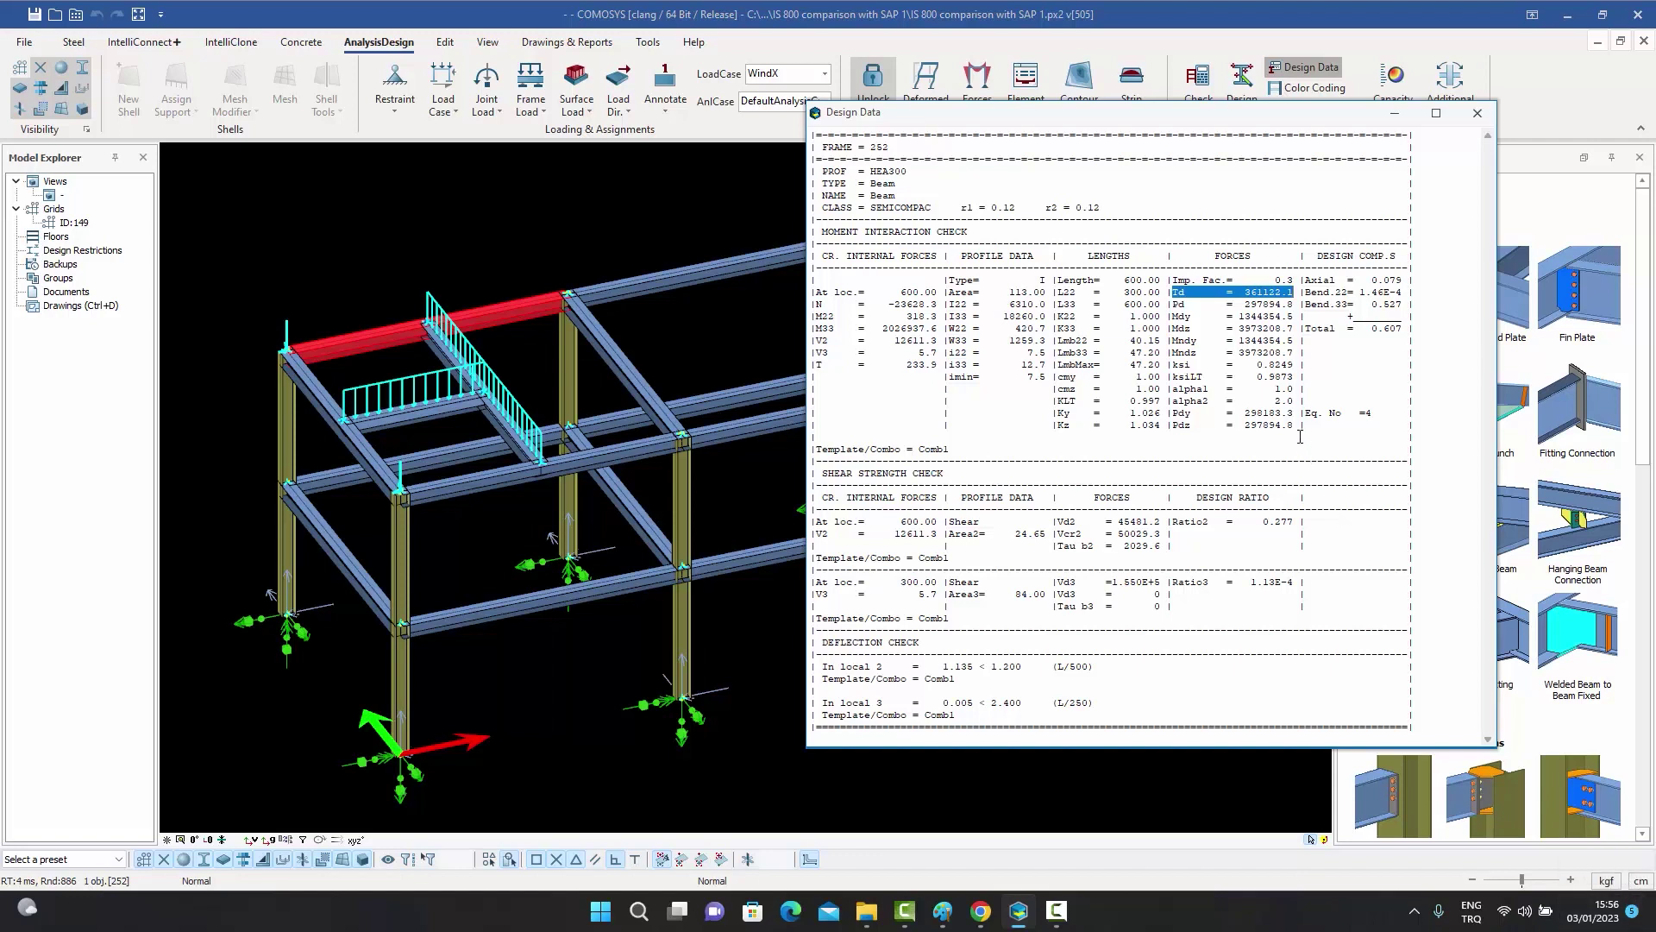
left_click(1175, 296)
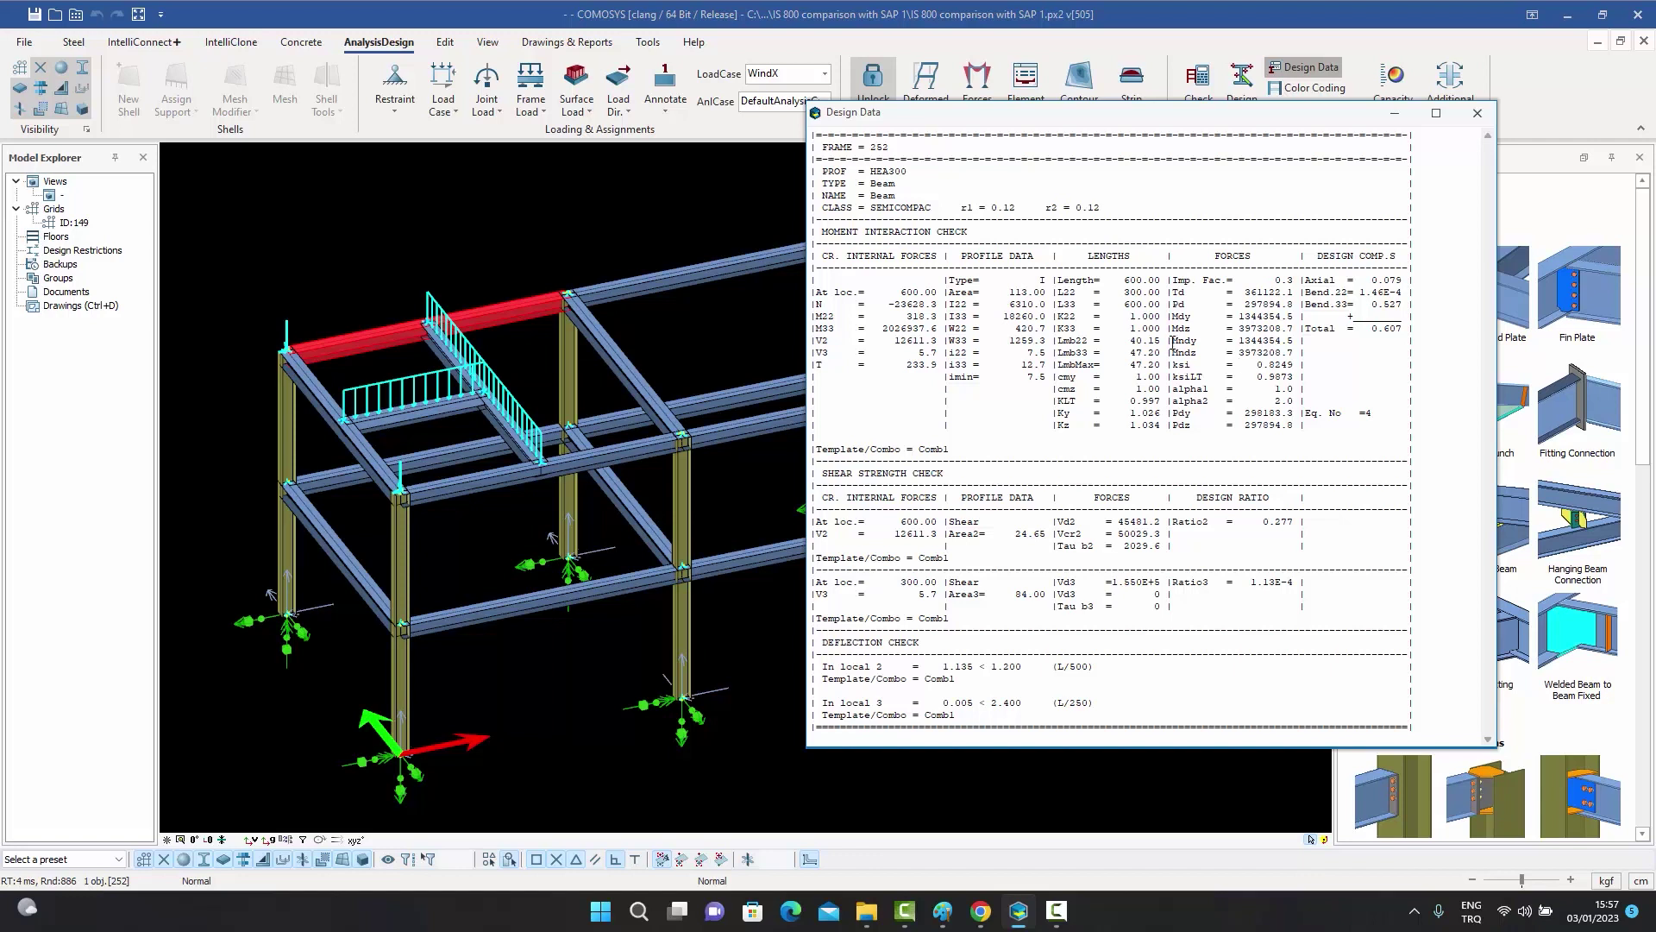
left_click_drag(1171, 341, 1300, 342)
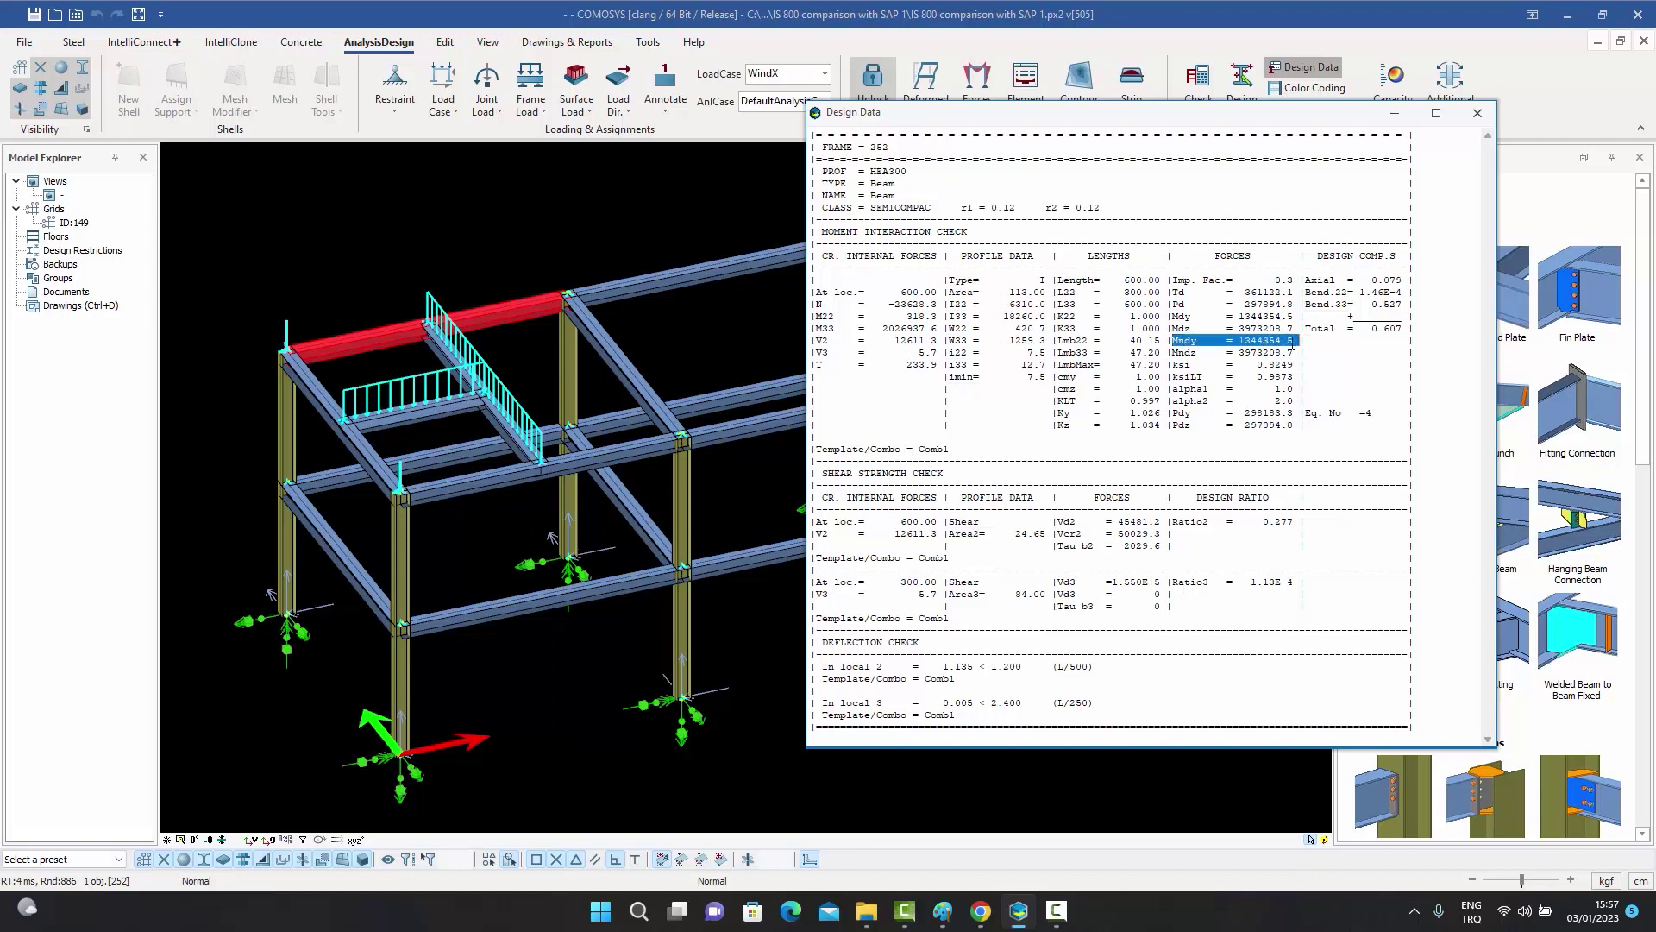
left_click(1213, 327)
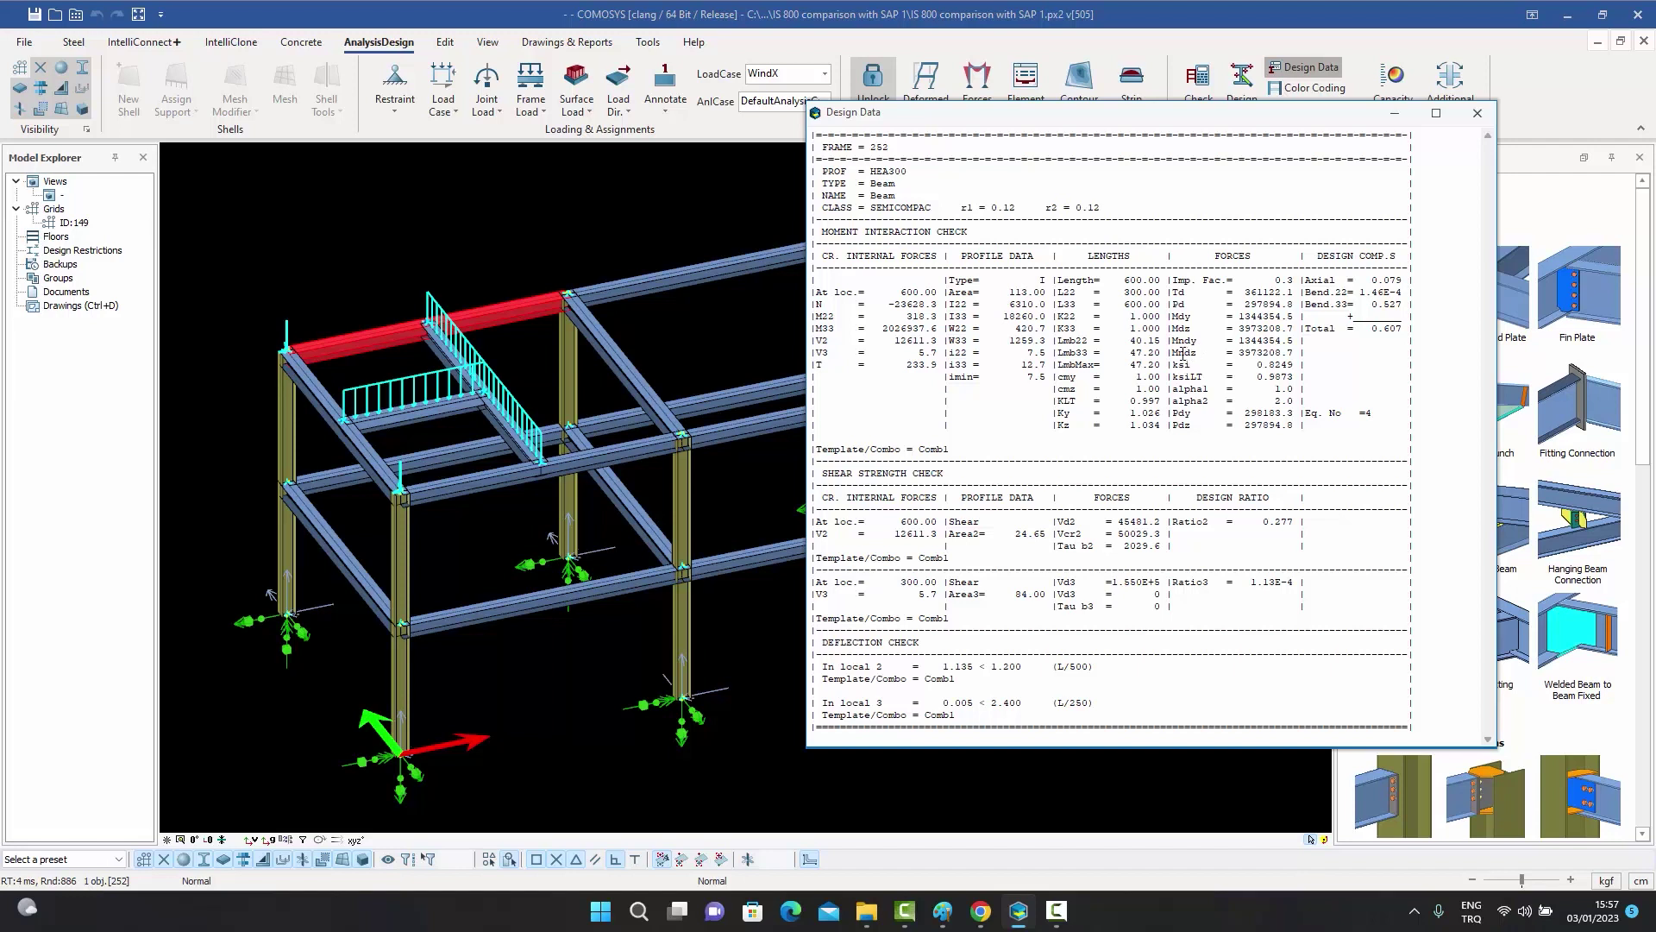
Examine the beam's moment capacity Mndz and the reduction factor ksiLT in the moment interaction check.
left_click_drag(1171, 352, 1260, 352)
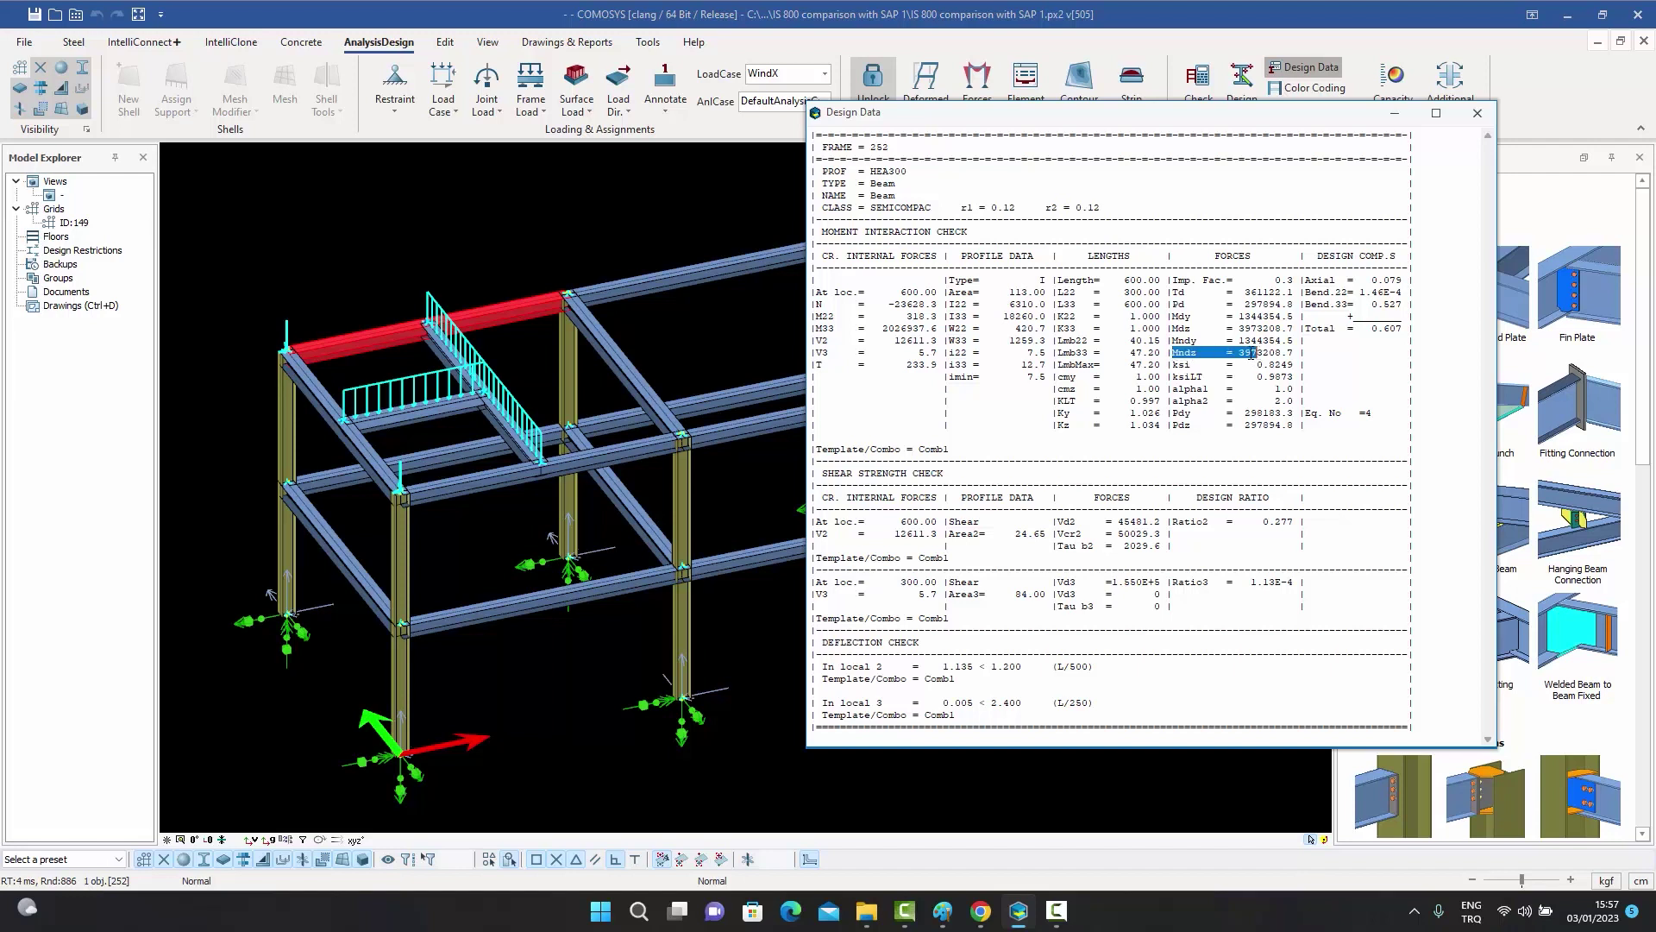
double_click(1175, 377)
left_click_drag(1227, 376, 1294, 377)
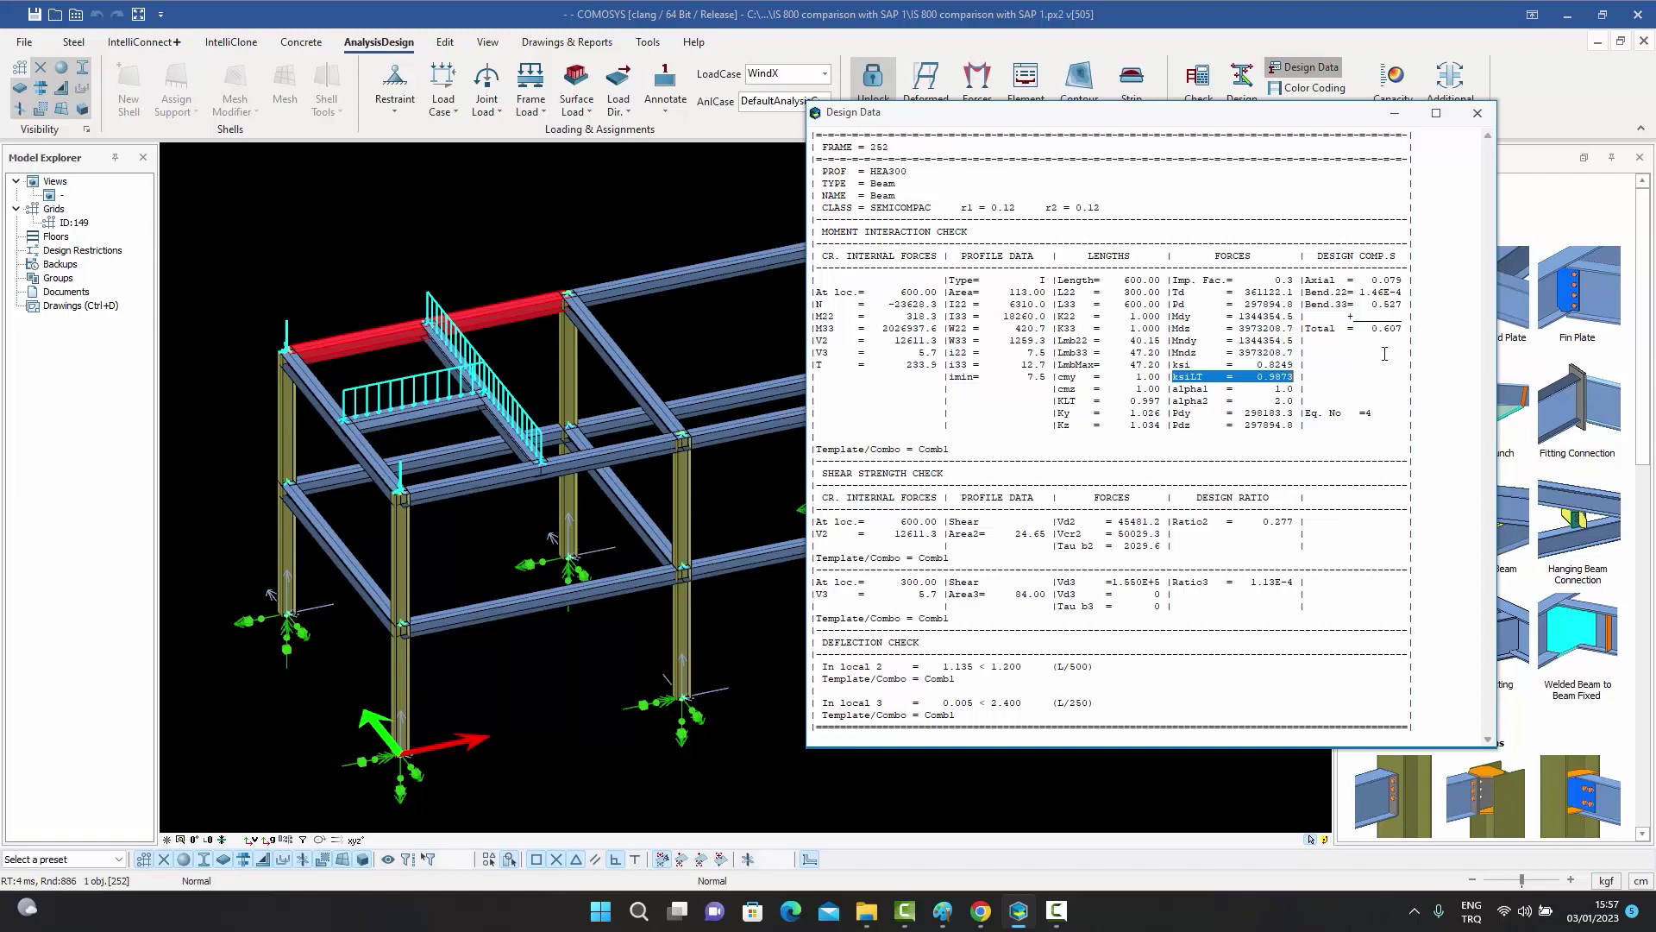
left_click(1384, 354)
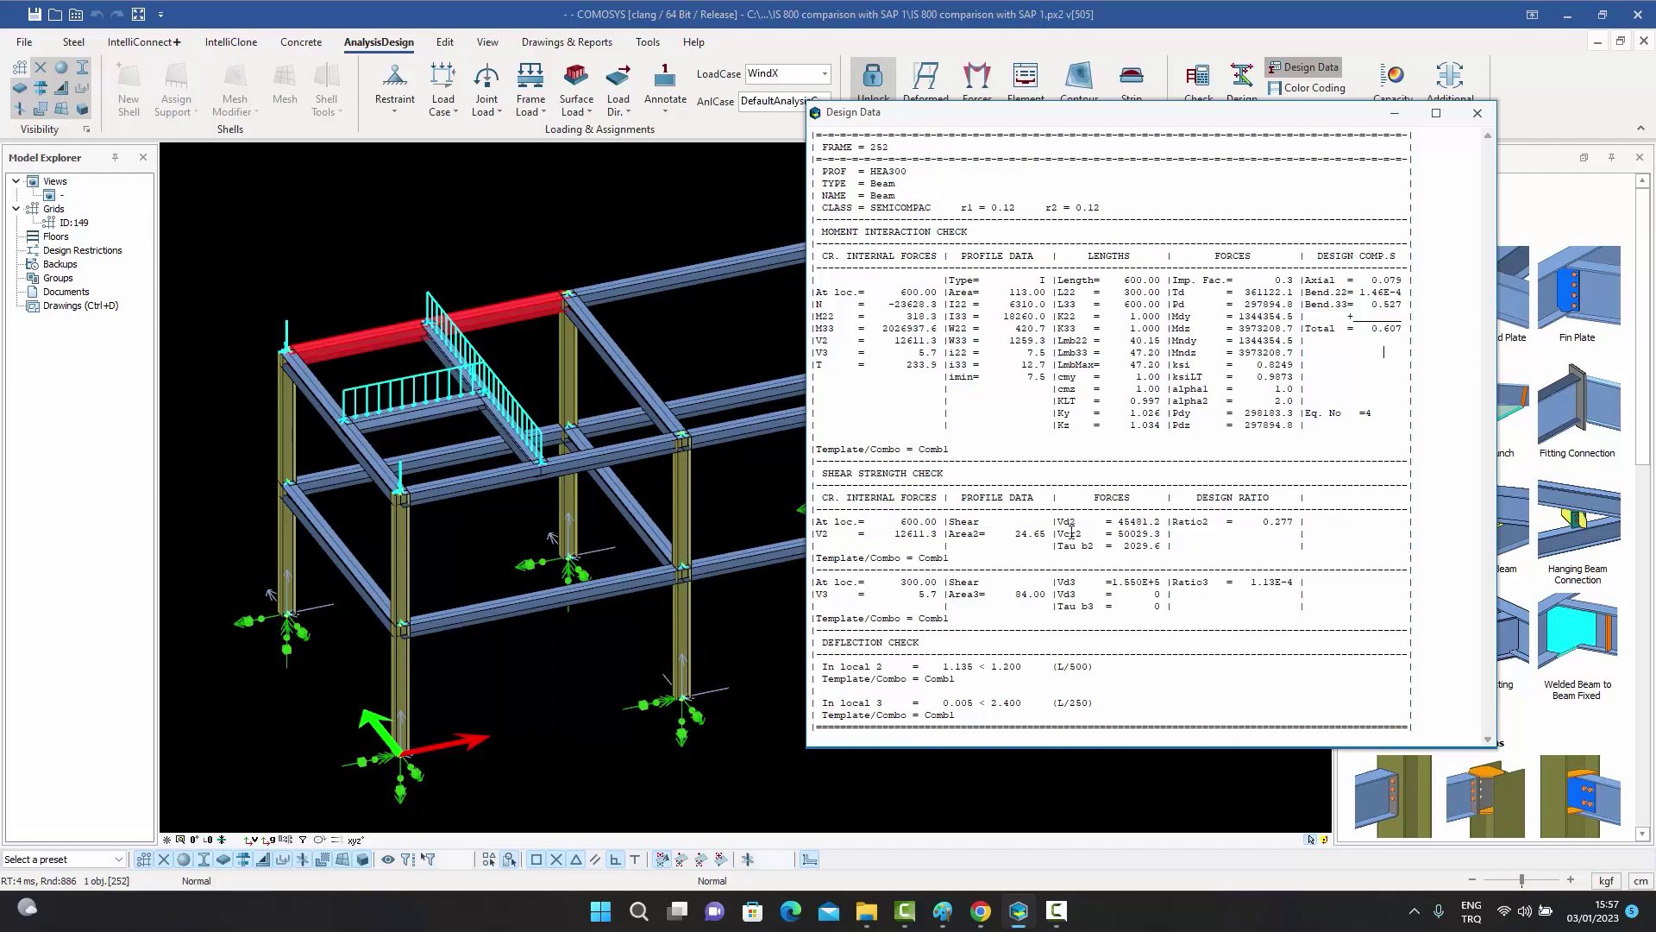
Examine the beam's shear design ratios Ratio2 and Ratio3 in the shear strength check.
left_click_drag(1057, 533, 1300, 523)
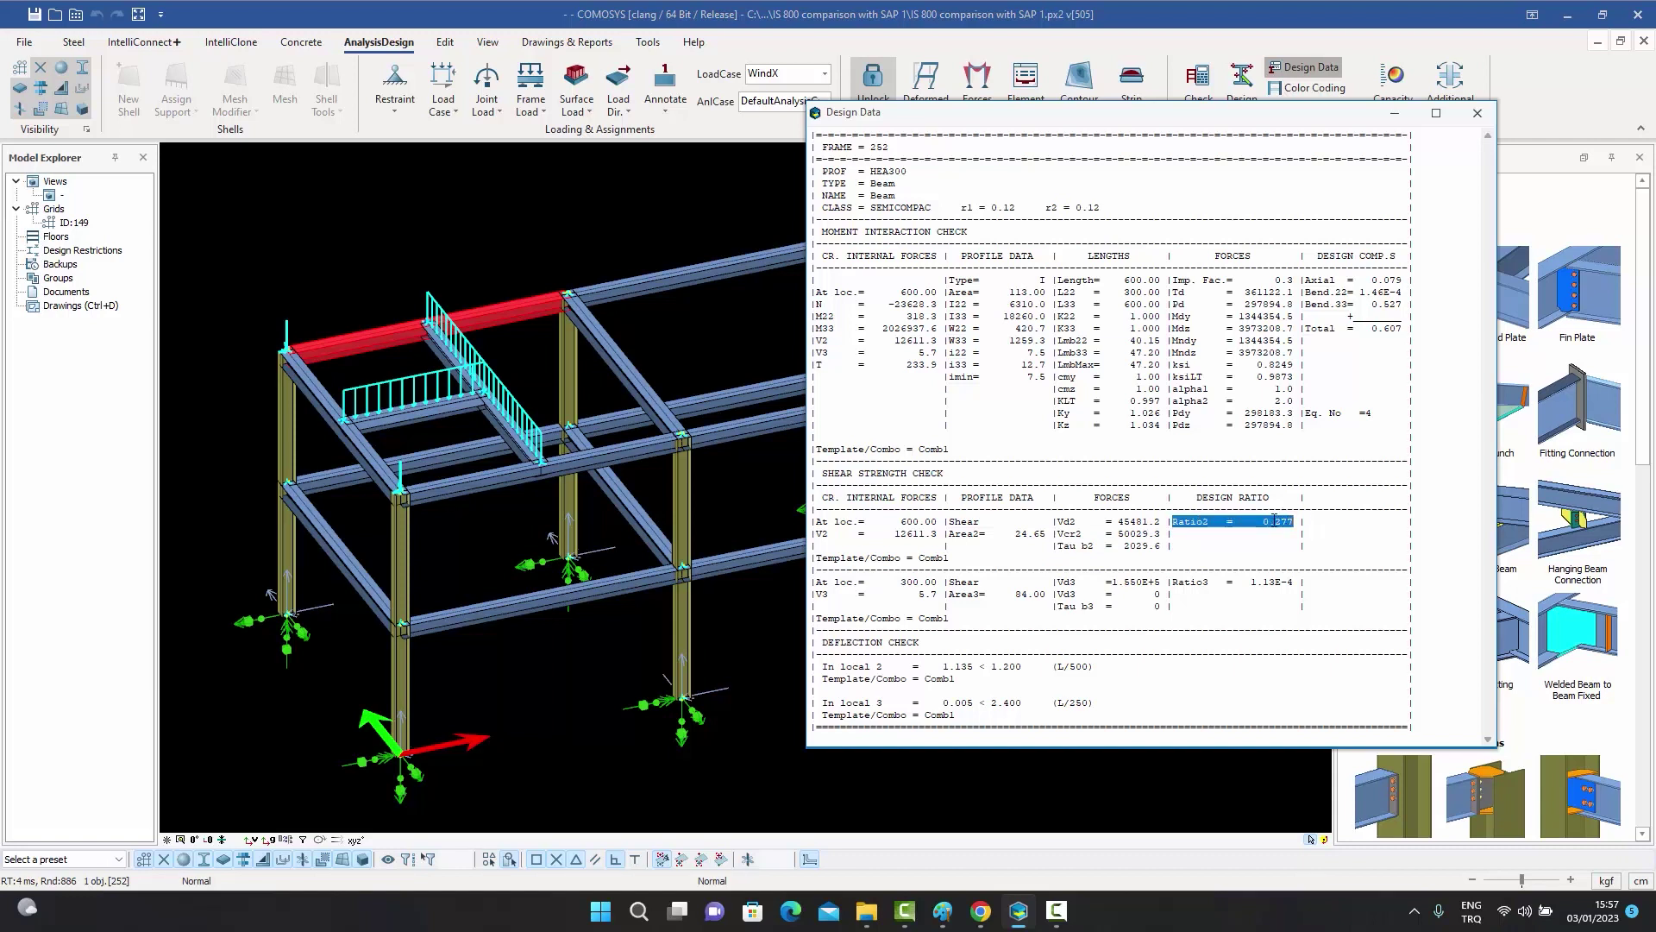
left_click(1304, 525)
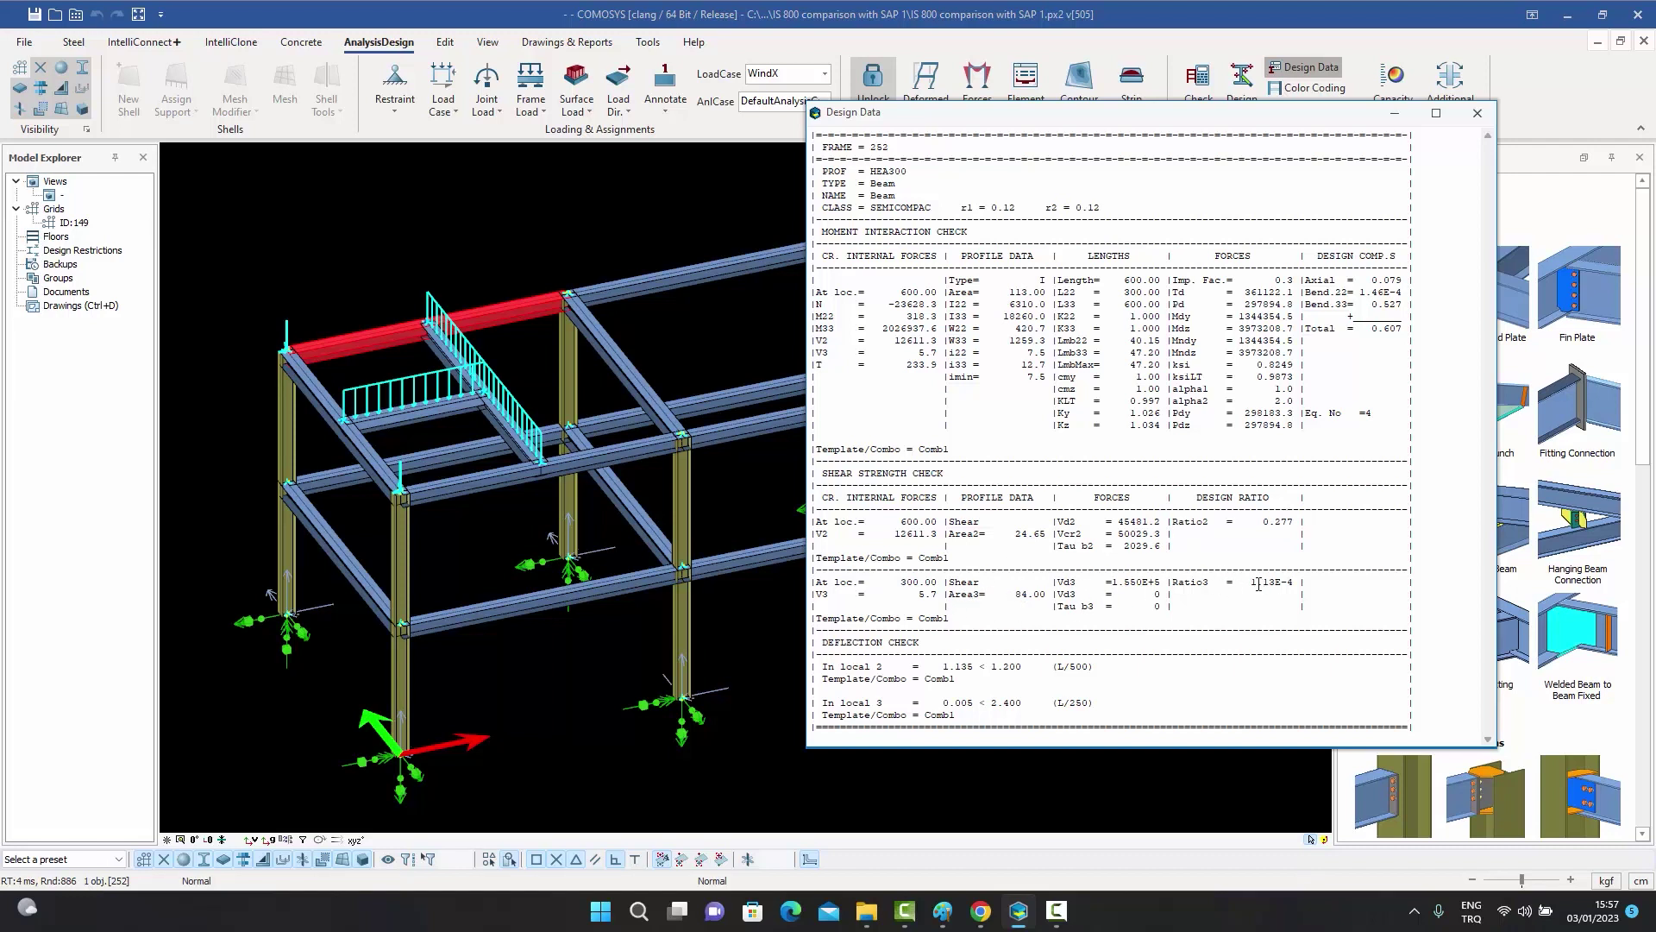
left_click_drag(1247, 583, 1294, 582)
left_click(1350, 245)
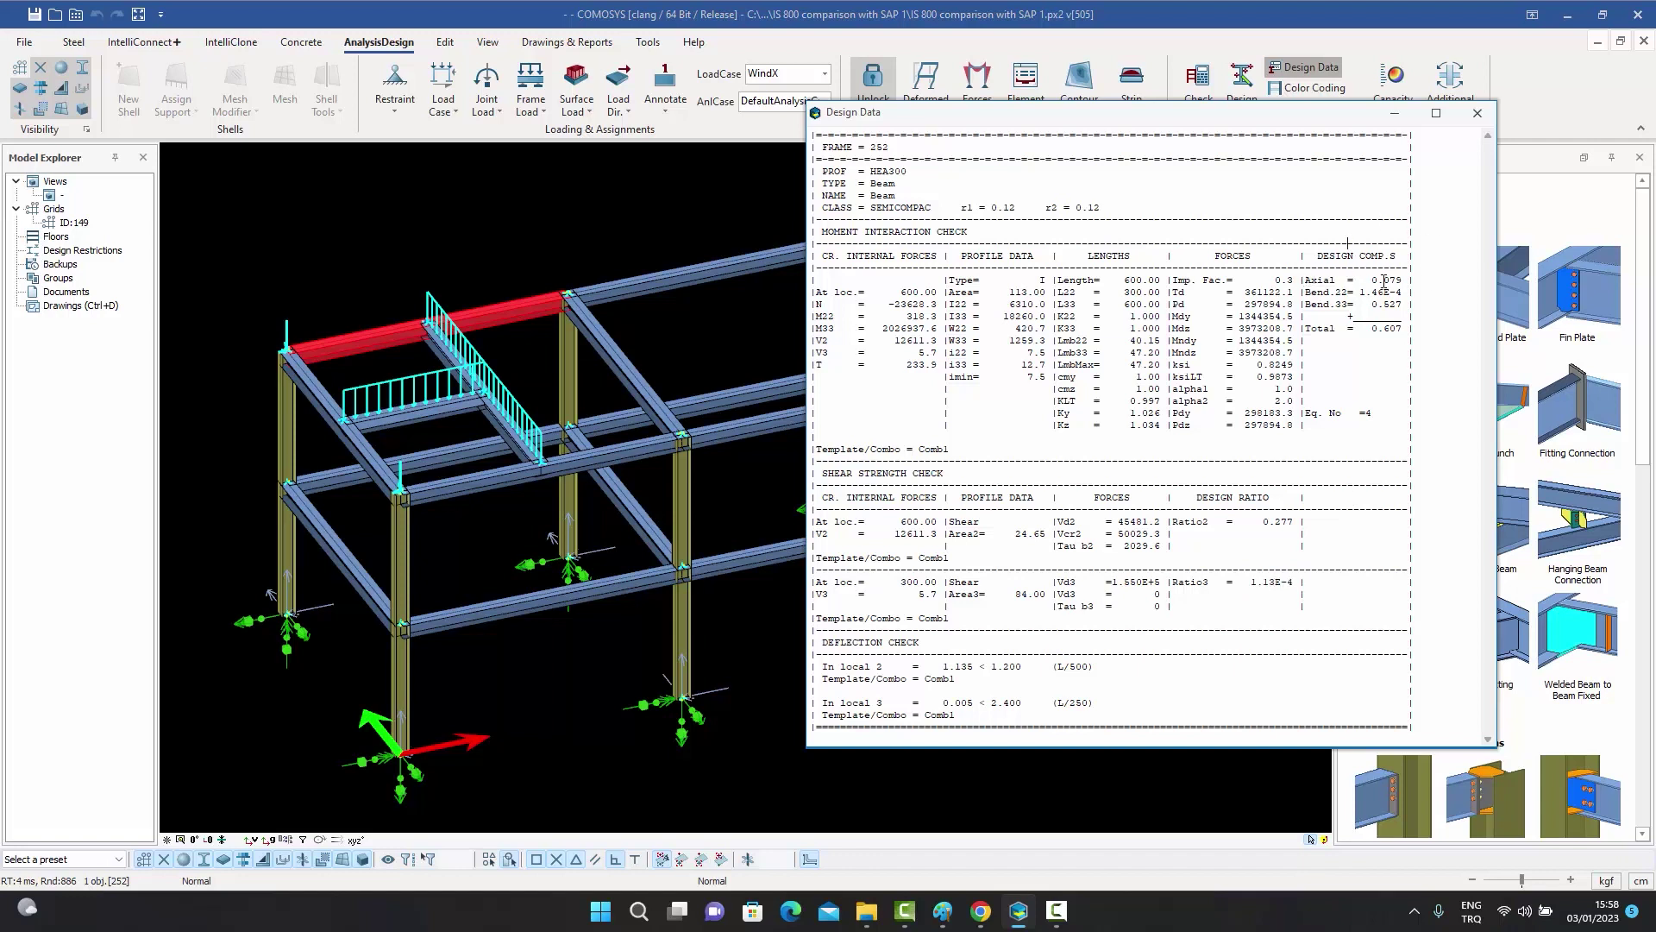